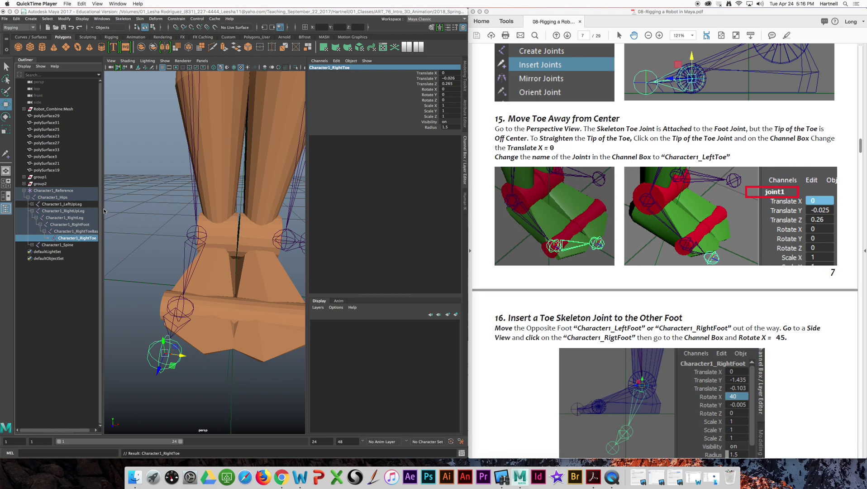
- Maximize the side view of the feet with a wider viewport and consult the instructions for the other foot's toe joint
click(5, 186)
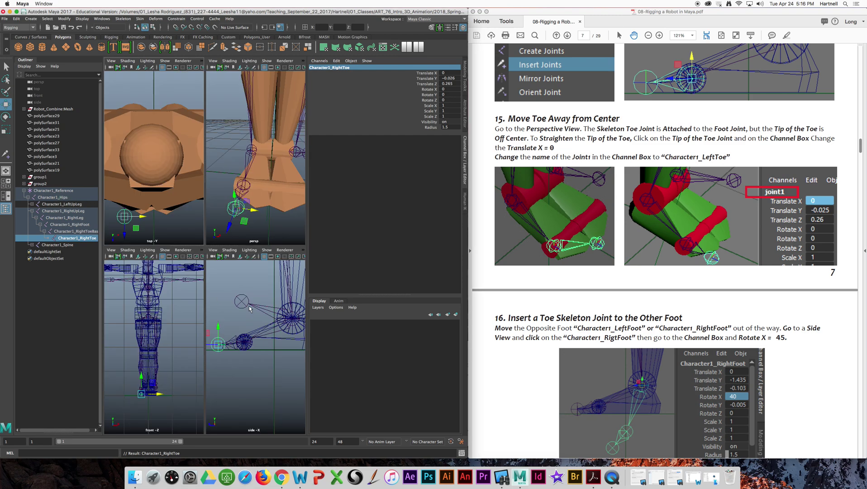
key(space)
scroll(289, 276, down, 2)
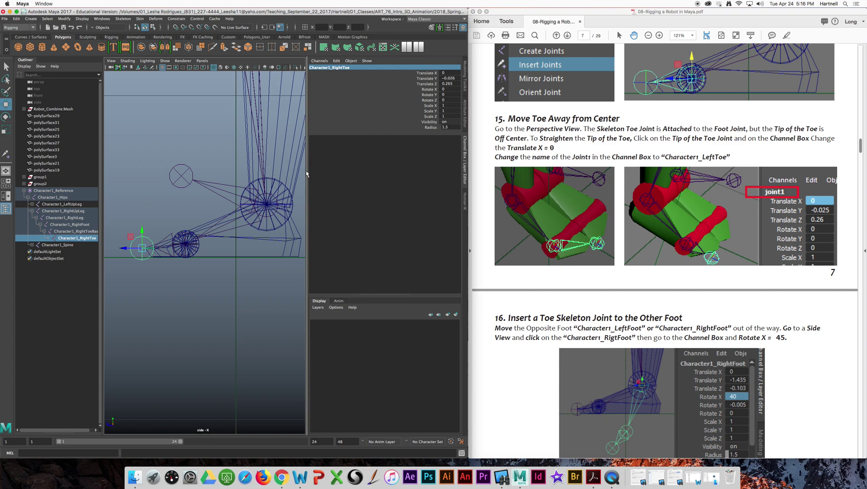
drag(306, 171, 410, 179)
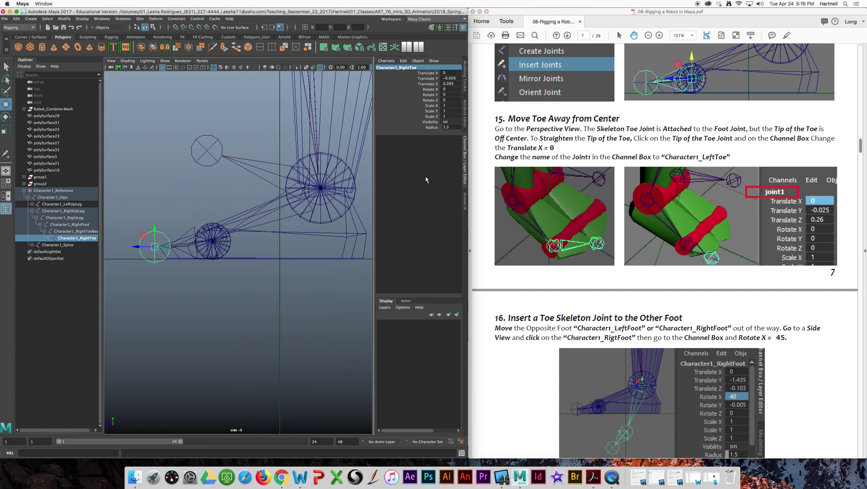
scroll(671, 261, down, 10)
scroll(671, 262, up, 10)
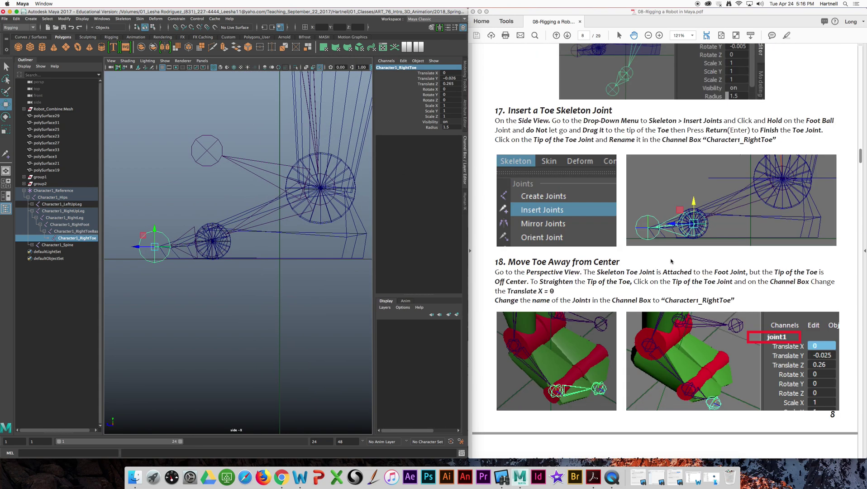
scroll(671, 260, down, 3)
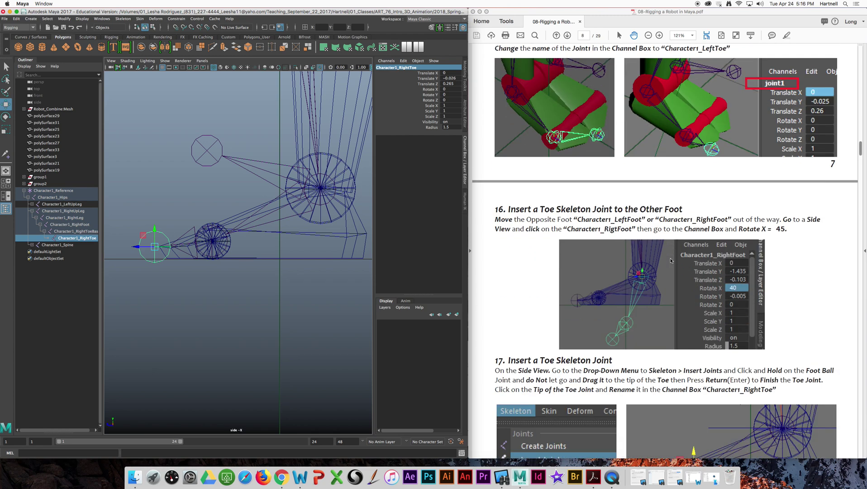
scroll(267, 215, up, 1)
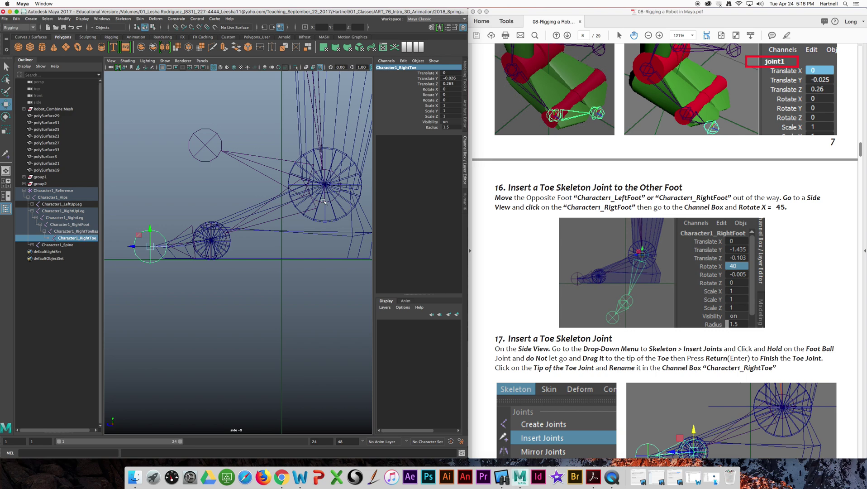
- Select the Character1_RightFoot joint in the side view and set its Rotate X to 45
click(329, 202)
click(313, 206)
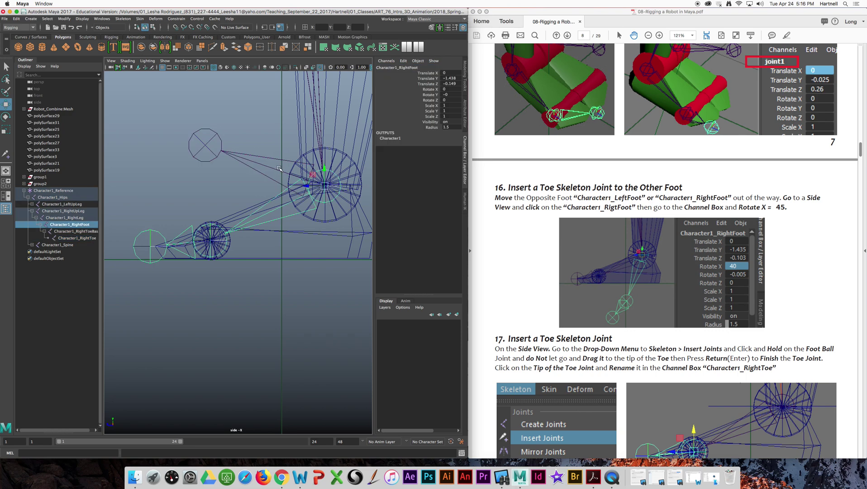
click(279, 168)
click(287, 174)
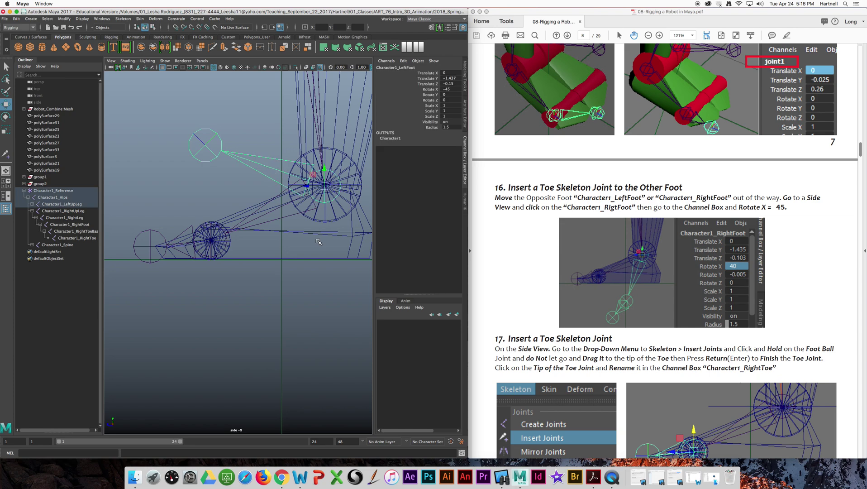
click(321, 243)
click(326, 192)
click(290, 216)
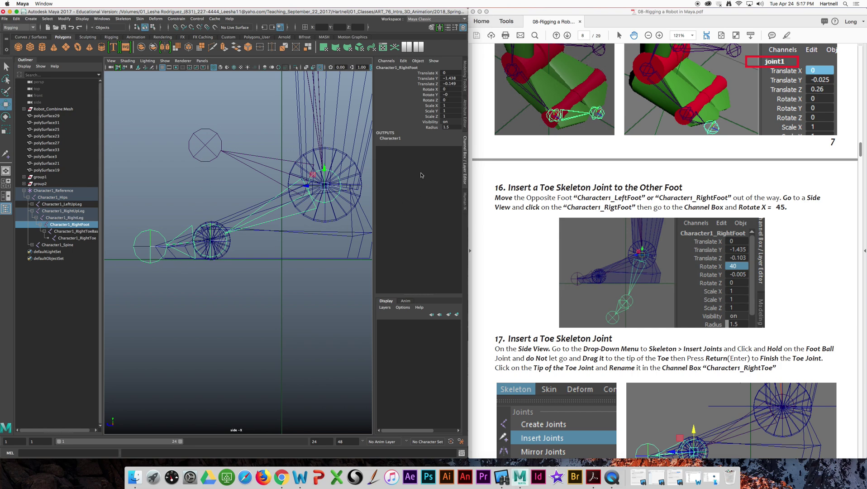
click(454, 89)
key(Return)
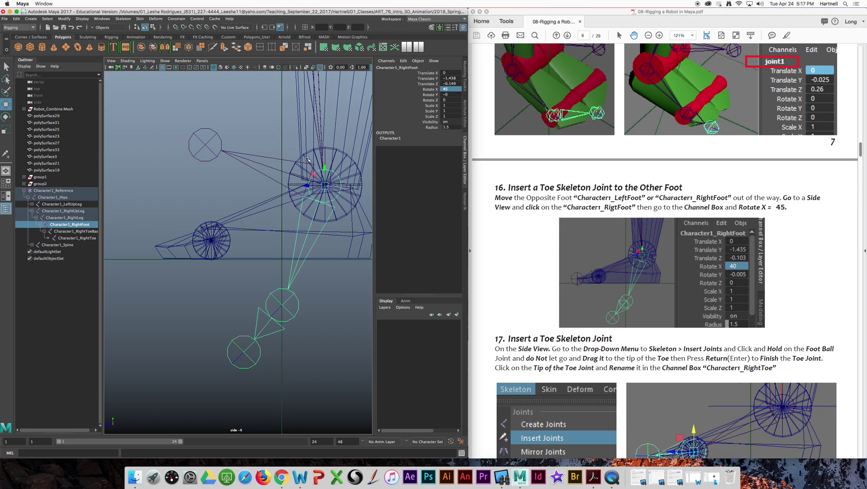
- Select the Character1_LeftFoot joint and set its Rotate X to 0
scroll(281, 154, up, 2)
click(281, 154)
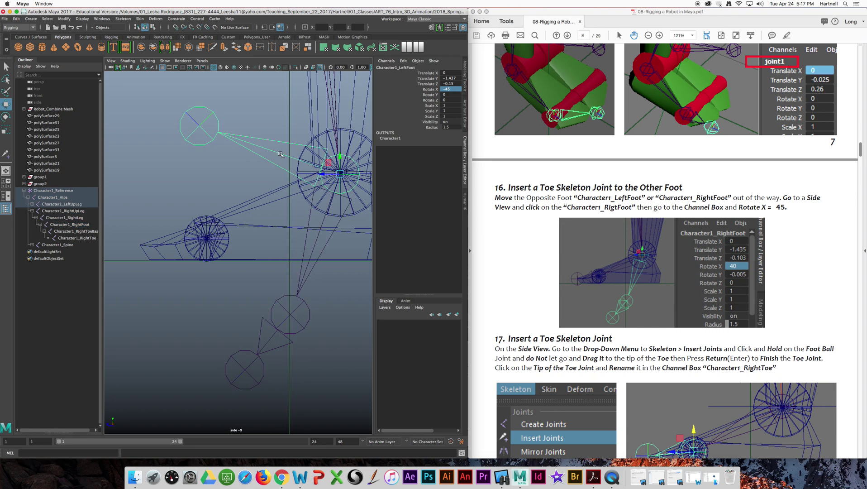
double_click(455, 89)
text(0)
key(Return)
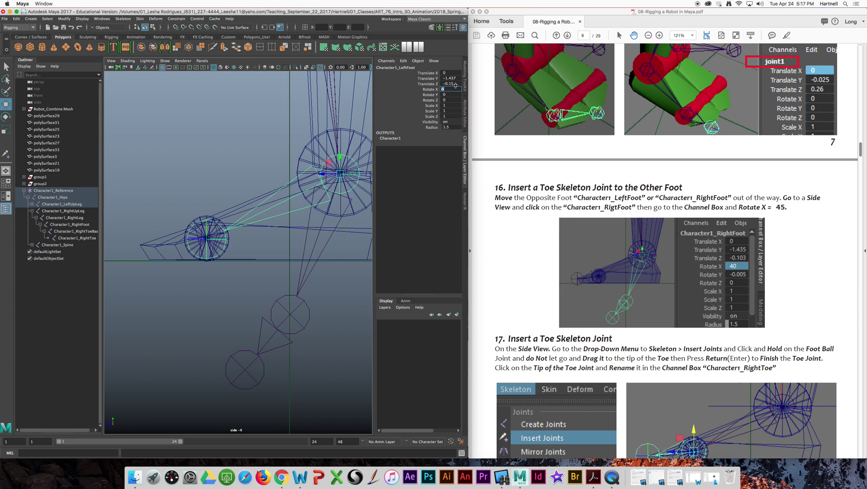
- Insert a joint in the side view from the left foot's ball joint out to the tip of the toe
scroll(669, 171, up, 1)
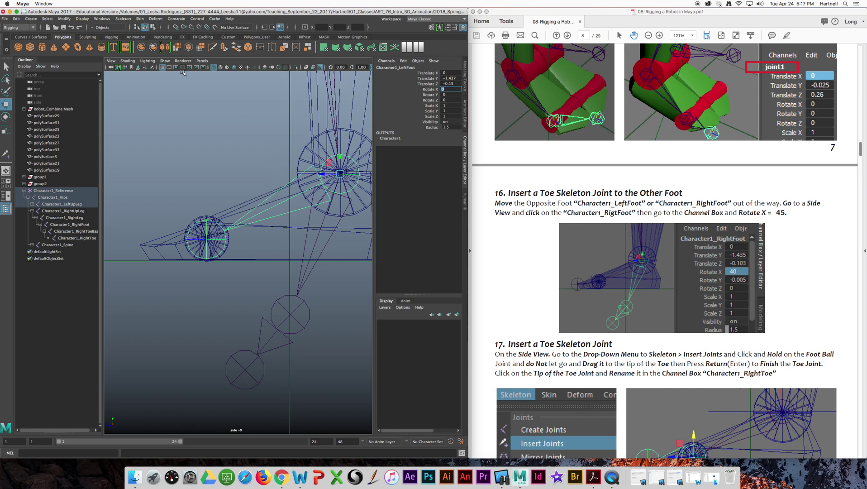
click(122, 19)
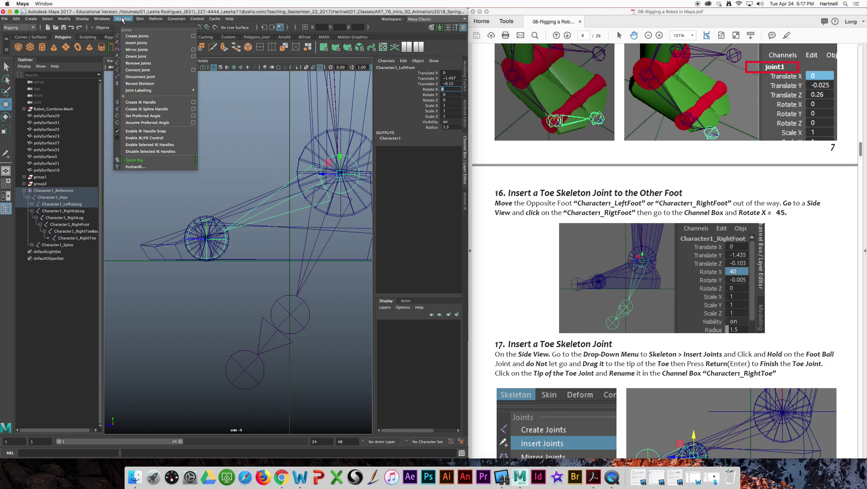
click(141, 43)
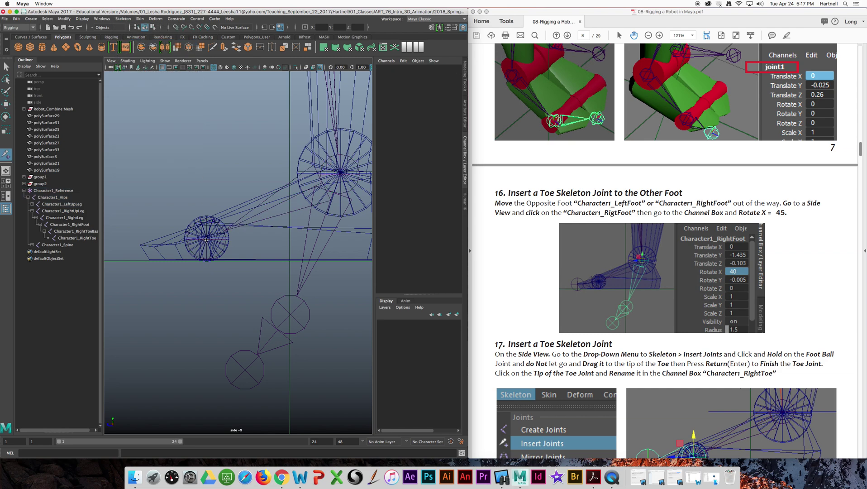
drag(207, 239, 139, 245)
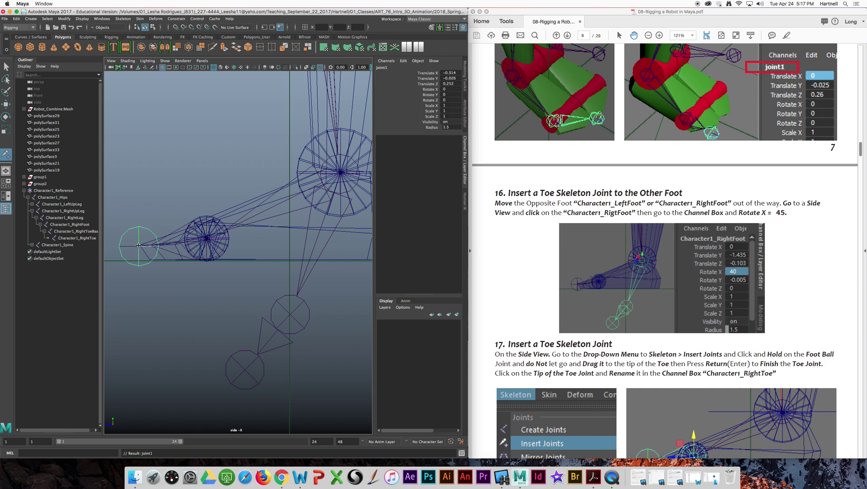
key(Return)
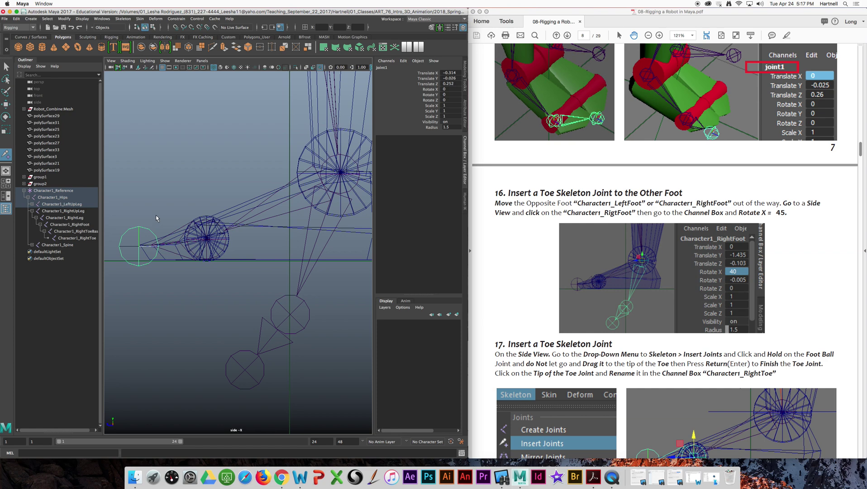
- Straighten the new left toe joint in the perspective view by setting its Translate X to 0
key(w)
click(6, 172)
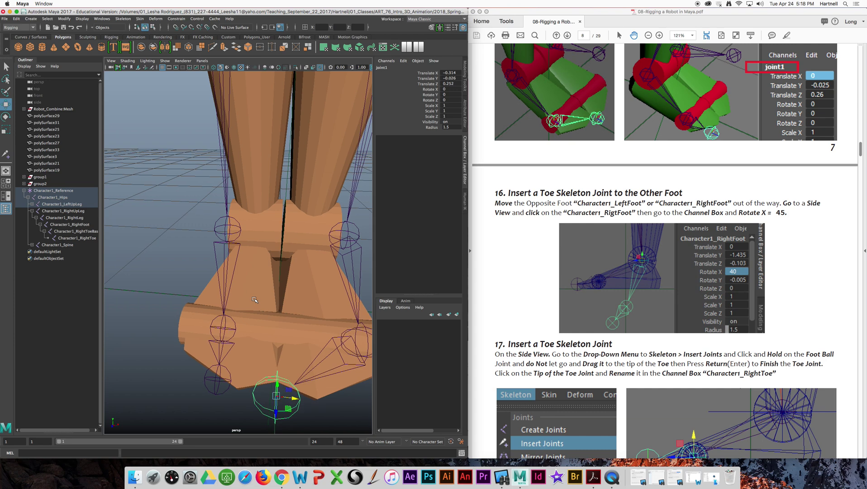
scroll(254, 300, down, 3)
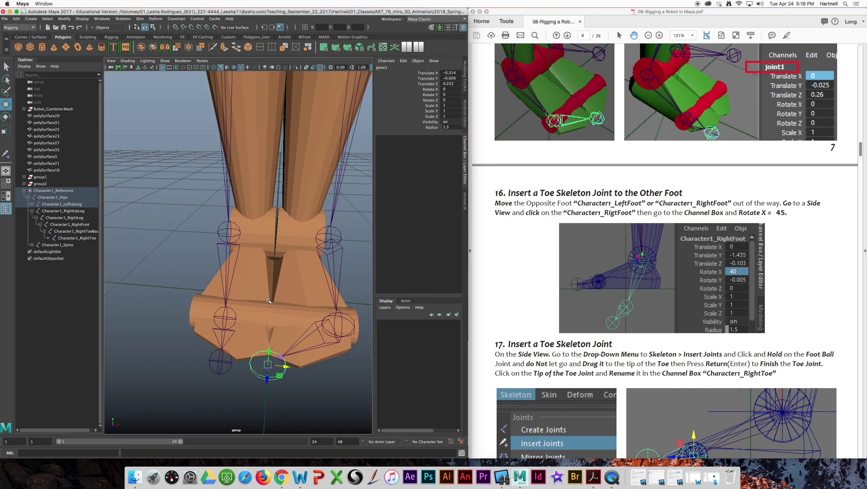
click(541, 275)
scroll(541, 275, down, 10)
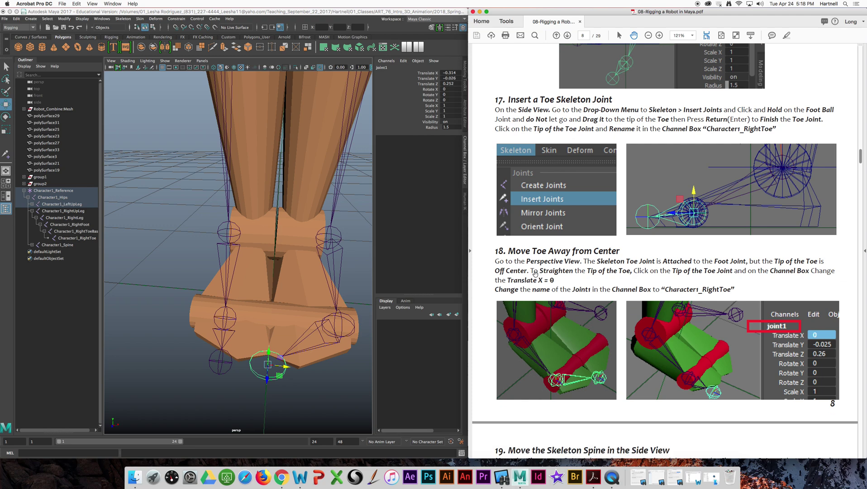
click(457, 73)
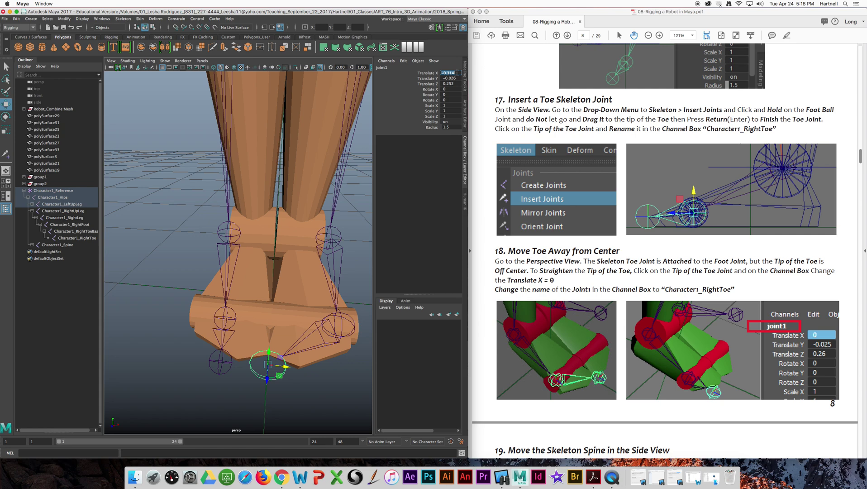
text(0)
key(Return)
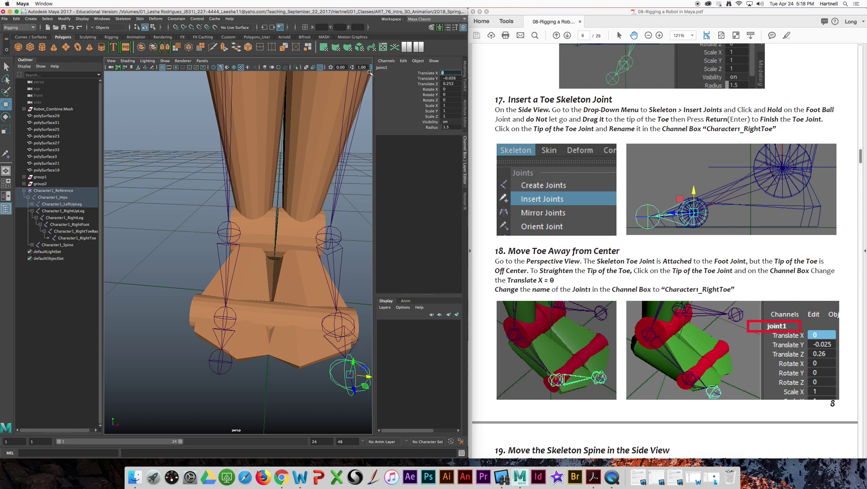
- Rename the new toe joint as Character1_LeftToe
double_click(388, 68)
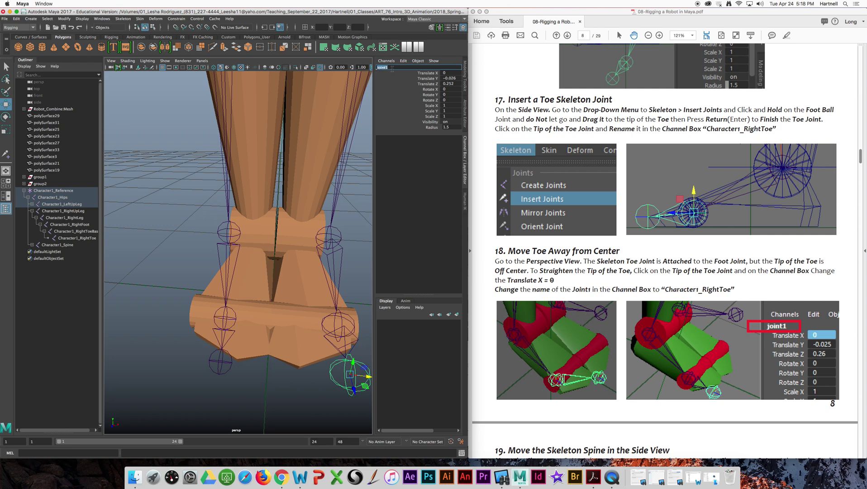
text(Character1_LeftToe)
key(Return)
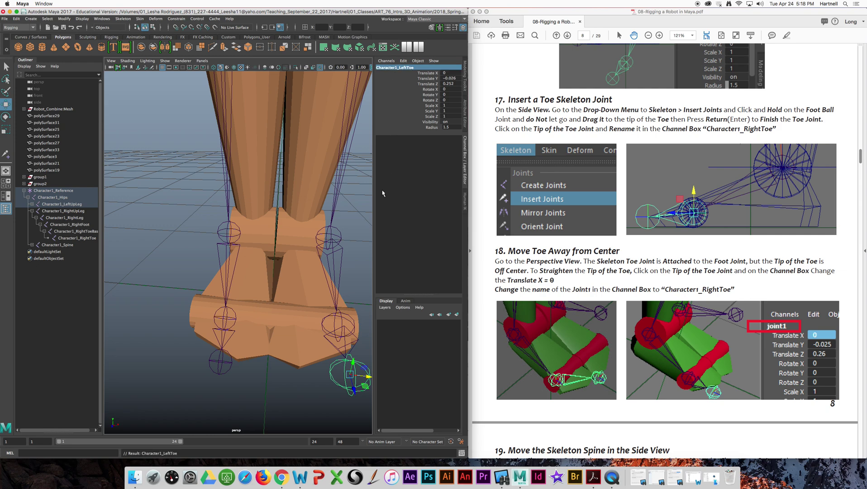
- Review the tutorial's instructions for the toe joints and the spine, with the side view maximized for comparison
scroll(523, 209, down, 5)
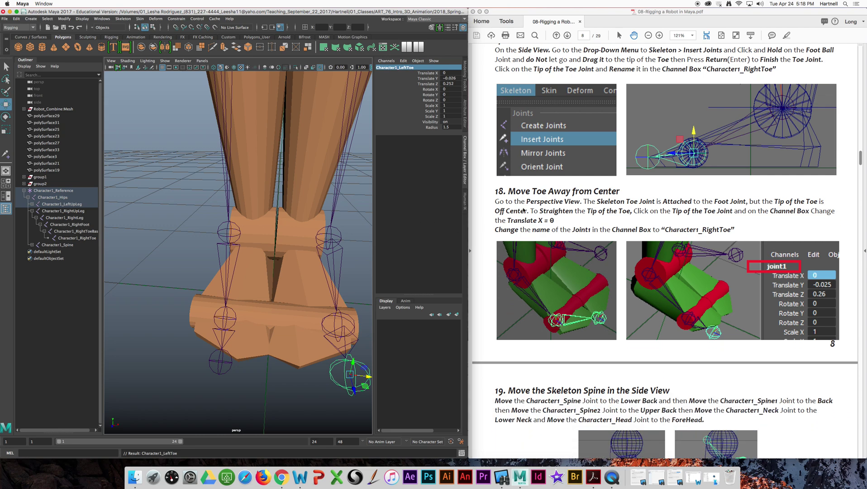
scroll(524, 210, down, 3)
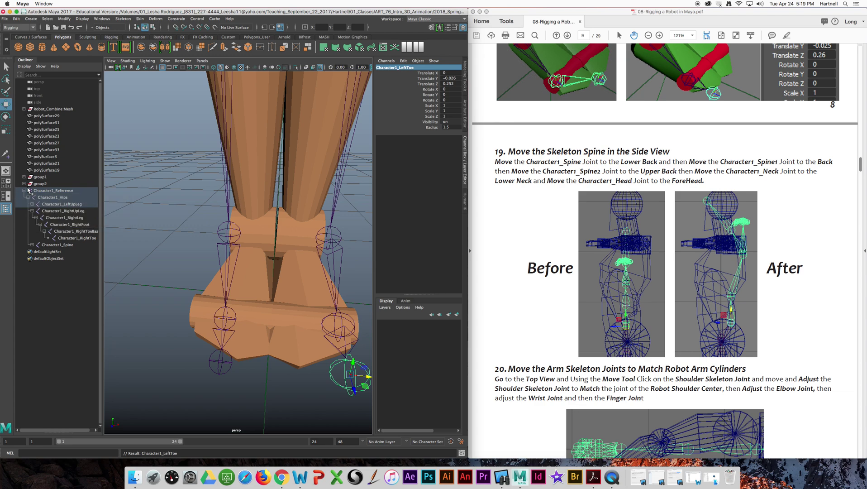
click(8, 185)
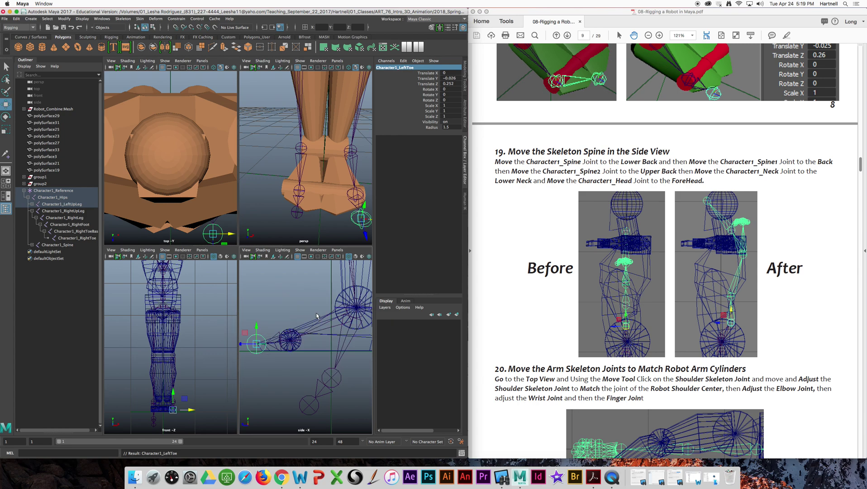
key(space)
scroll(300, 297, down, 3)
scroll(291, 268, down, 1)
scroll(291, 268, up, 2)
scroll(291, 268, up, 1)
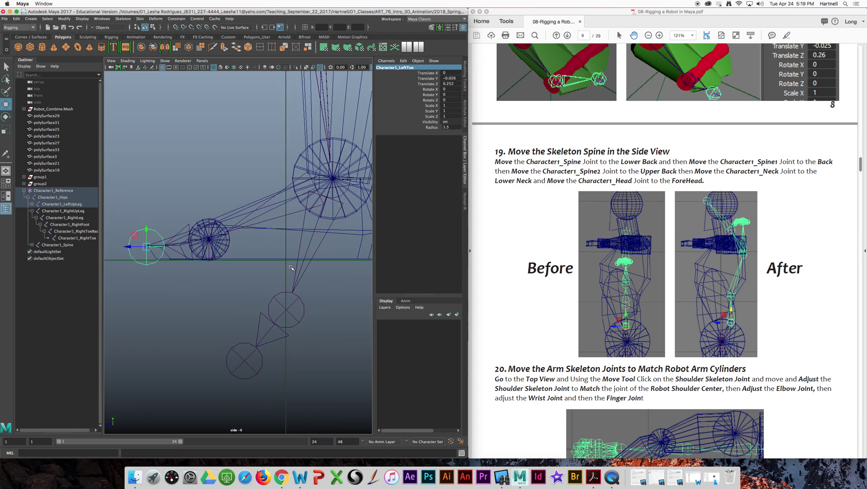
scroll(543, 239, up, 3)
scroll(543, 239, up, 10)
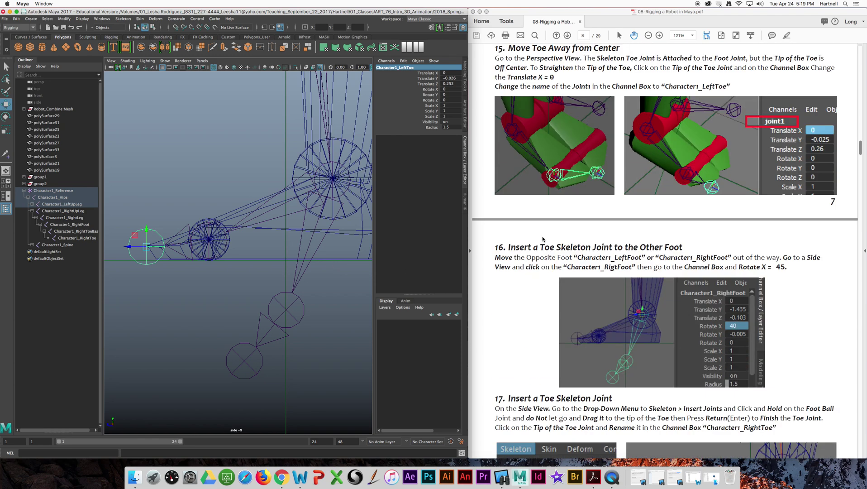
scroll(543, 239, down, 3)
scroll(542, 239, down, 5)
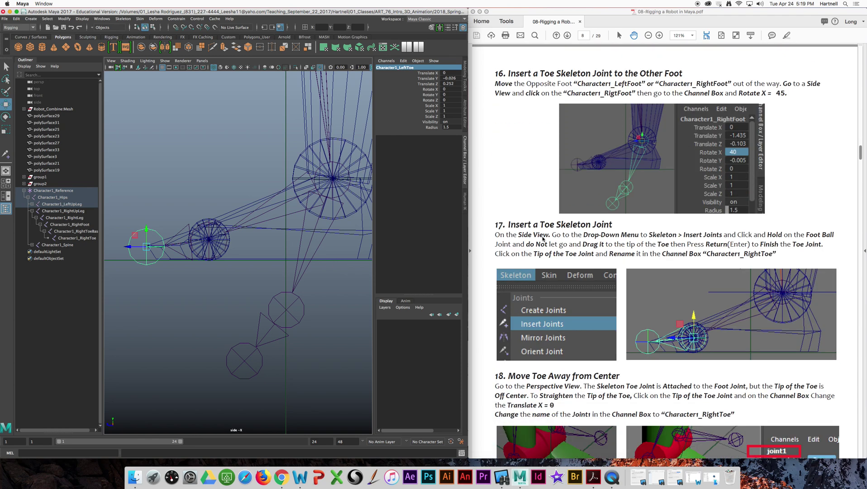
- Select the lowered Character1_RightFoot joint and set its Rotate X to 0
click(336, 219)
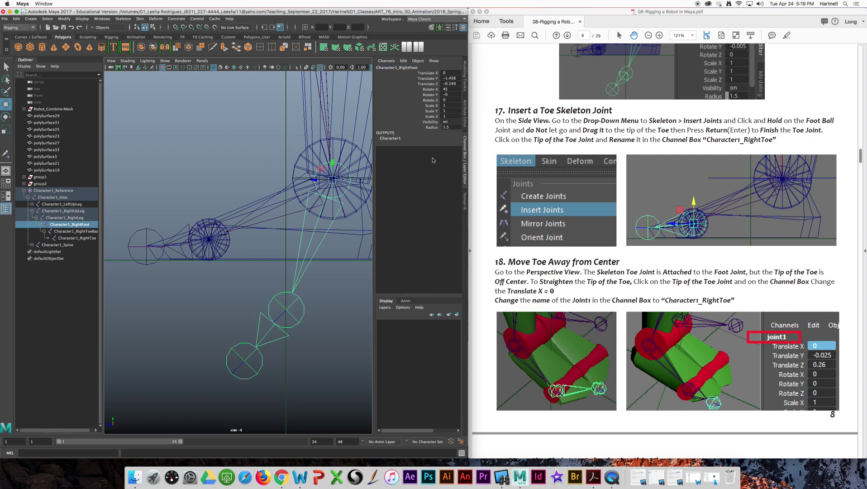
double_click(452, 90)
text(0)
key(Return)
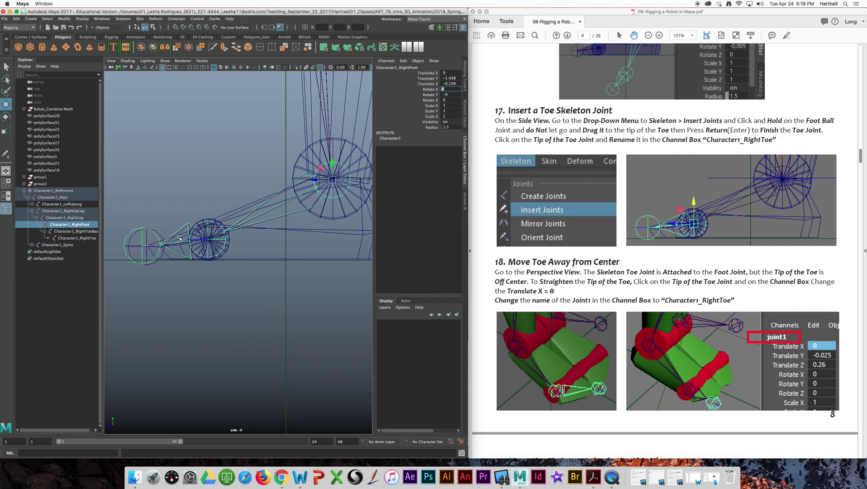
- Move the Character1_Spine joint back from the body's center to the robot's lower back in the side view
scroll(300, 150, up, 1)
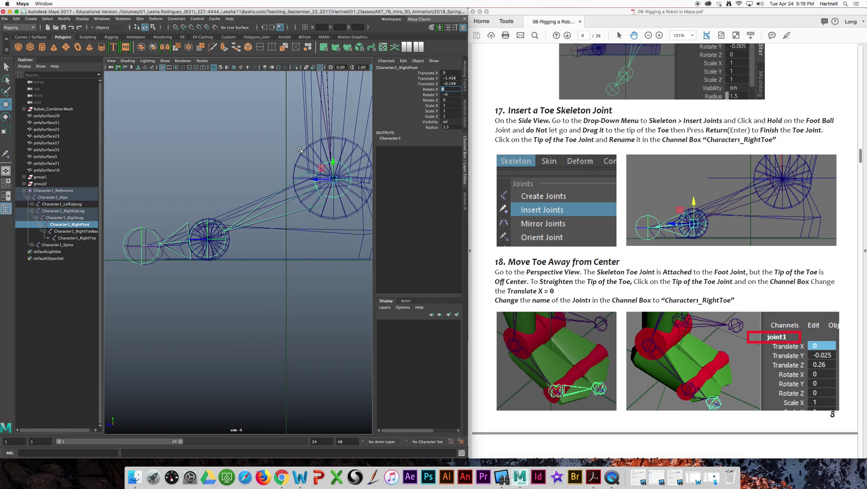
scroll(300, 150, down, 6)
alt+middle_drag(300, 151, 295, 232)
scroll(275, 183, up, 3)
alt+middle_drag(281, 173, 279, 222)
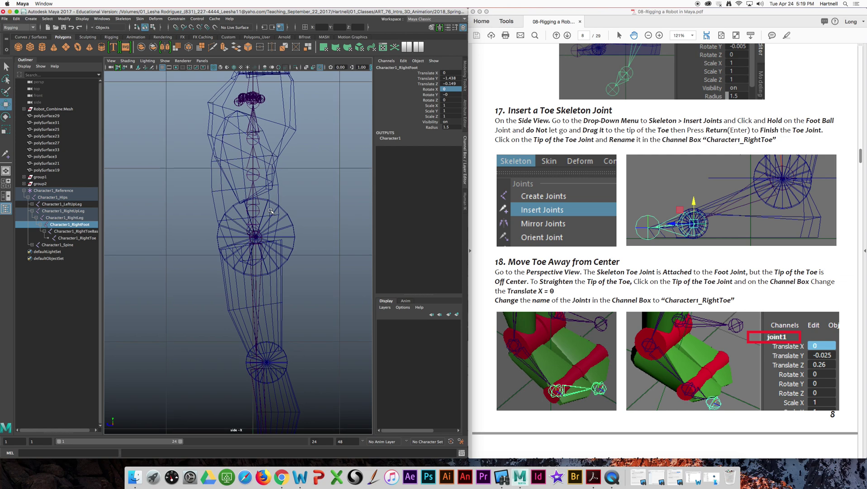
scroll(272, 211, up, 3)
scroll(280, 209, up, 3)
alt+middle_drag(300, 207, 250, 246)
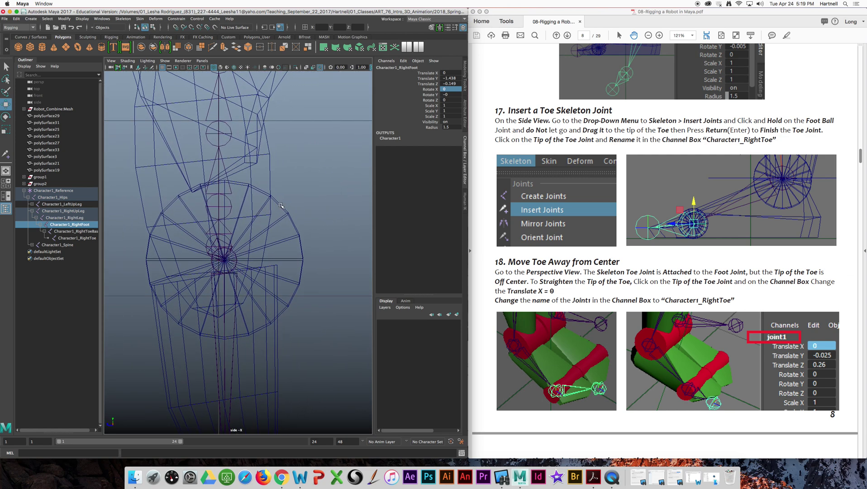
click(220, 208)
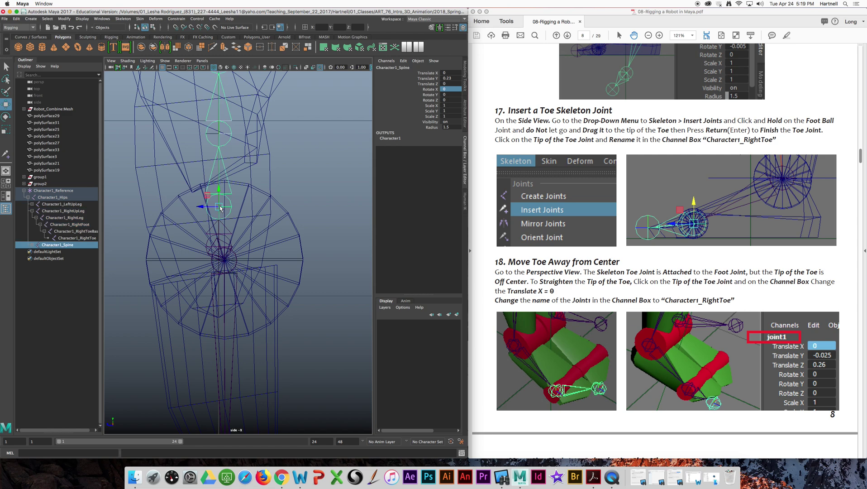
scroll(271, 183, down, 2)
alt+middle_drag(272, 183, 263, 301)
scroll(282, 243, down, 1)
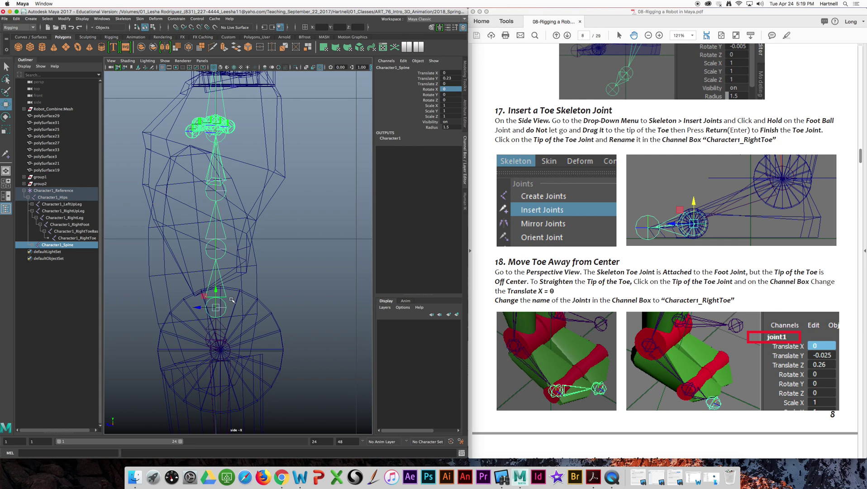
drag(216, 308, 243, 274)
scroll(681, 340, down, 5)
scroll(680, 340, down, 8)
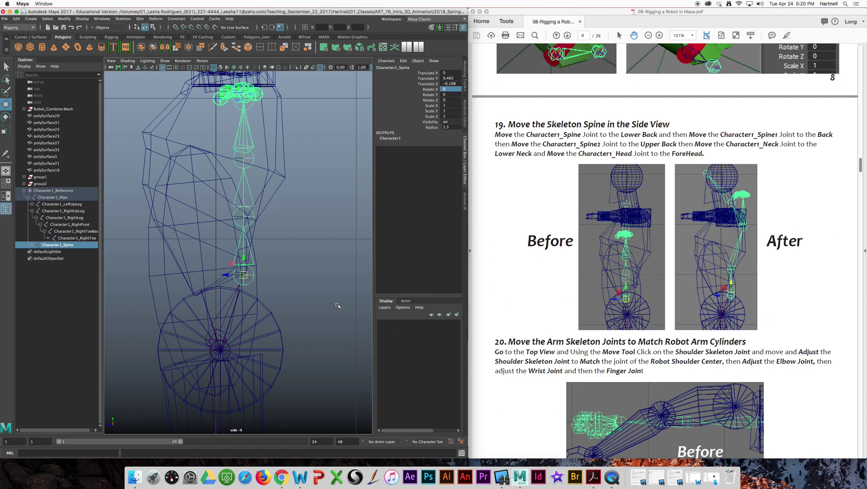
drag(243, 275, 245, 293)
- Move Character1_Spine1 to the back at about Y 0.48, Z 0.04 and Character1_Spine2 to the upper back at about Y 0.87, Z -0.23
click(245, 235)
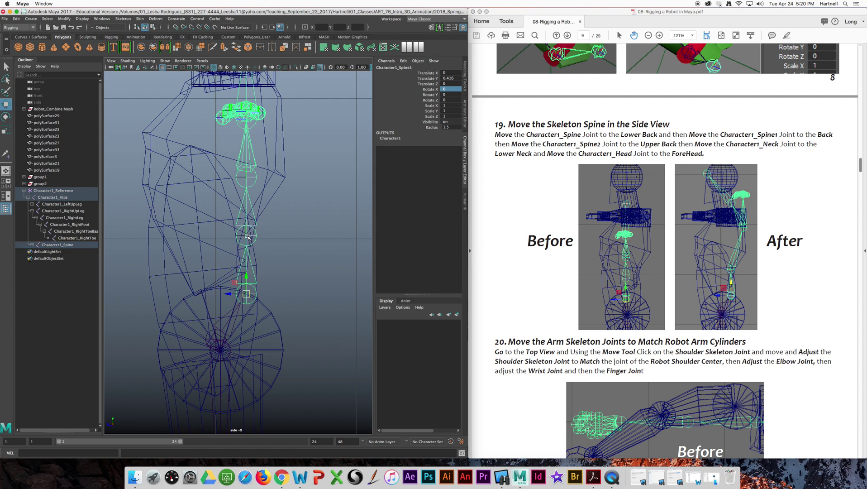
drag(245, 235, 241, 228)
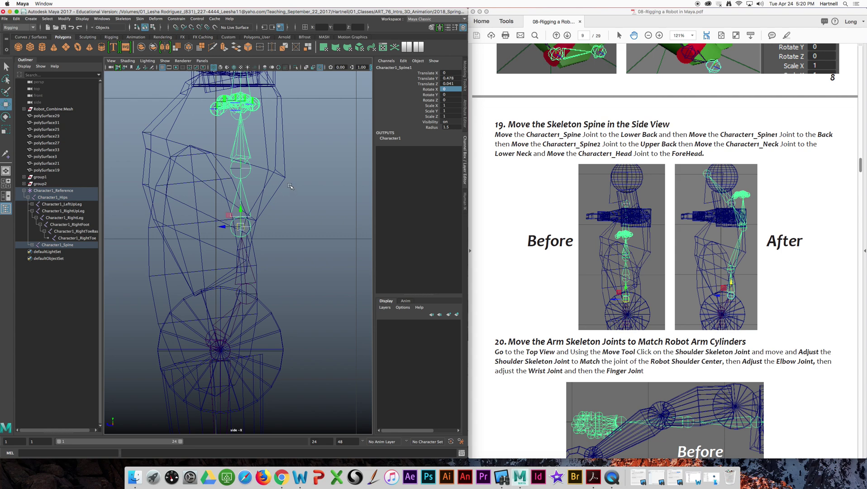
click(243, 168)
drag(242, 169, 274, 105)
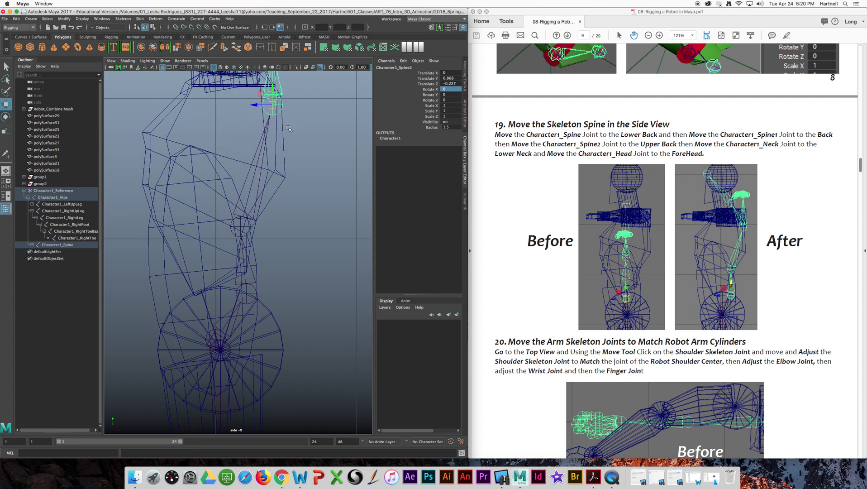
- Move the Character1_Neck joint to the lower neck at about Y 0.47, Z 0.2 and the Character1_Head joint to the forehead
alt+middle_drag(307, 148, 333, 308)
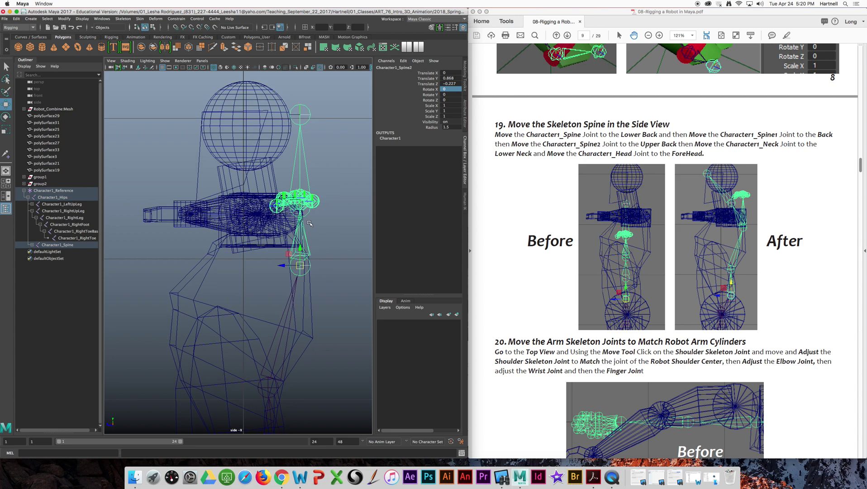
click(300, 209)
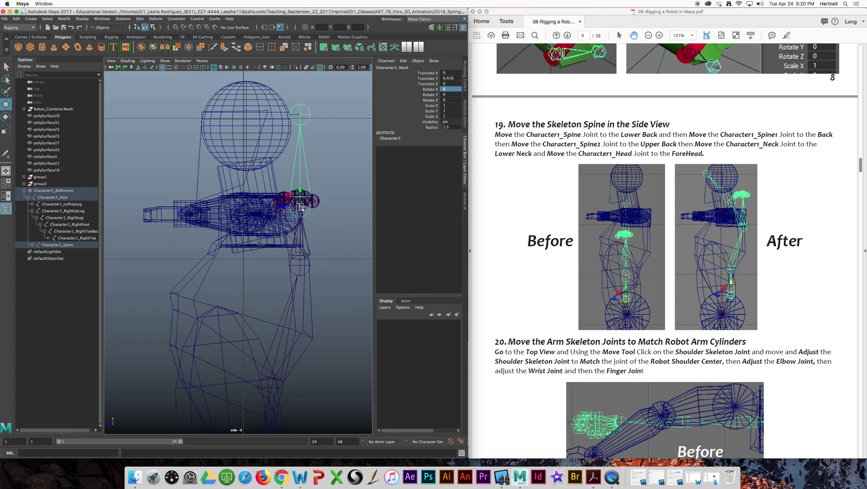
drag(302, 209, 273, 201)
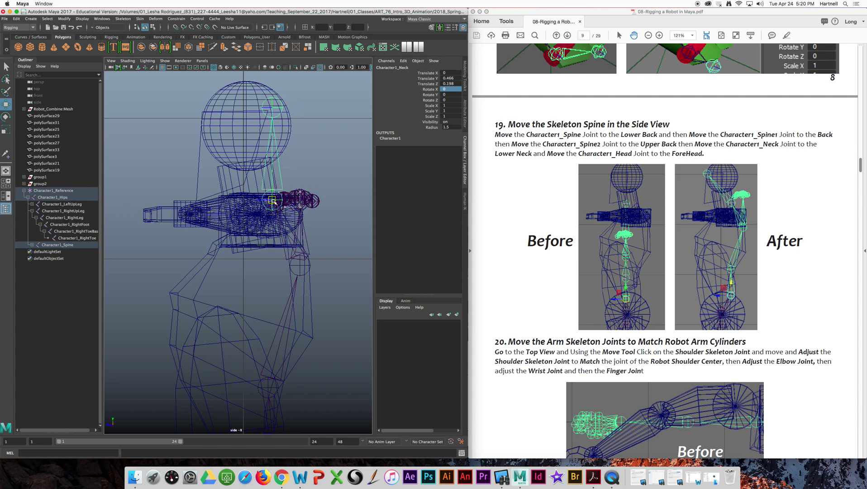
click(274, 110)
drag(273, 109, 208, 118)
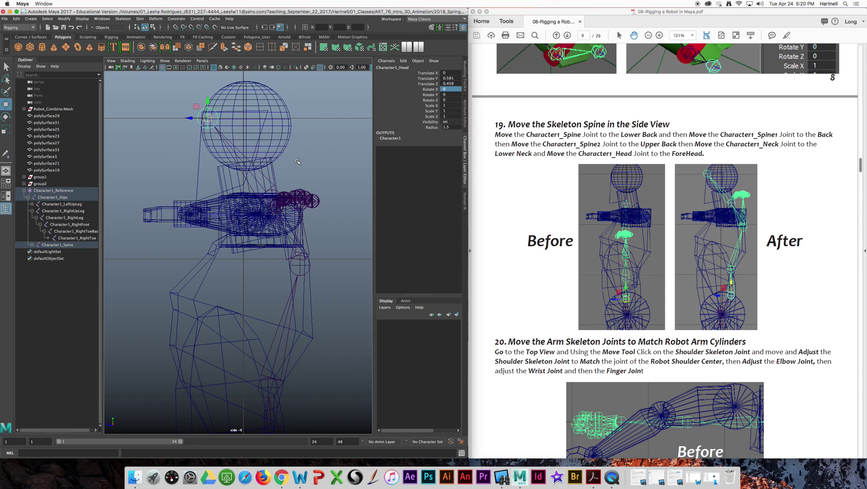
- Check whether the robot's head and neck are separate meshes by selecting each one in turn
click(264, 133)
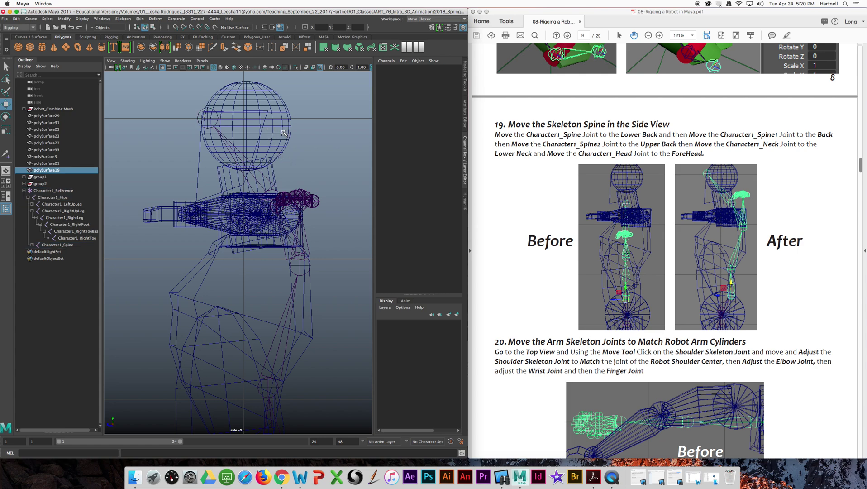
click(284, 132)
click(272, 176)
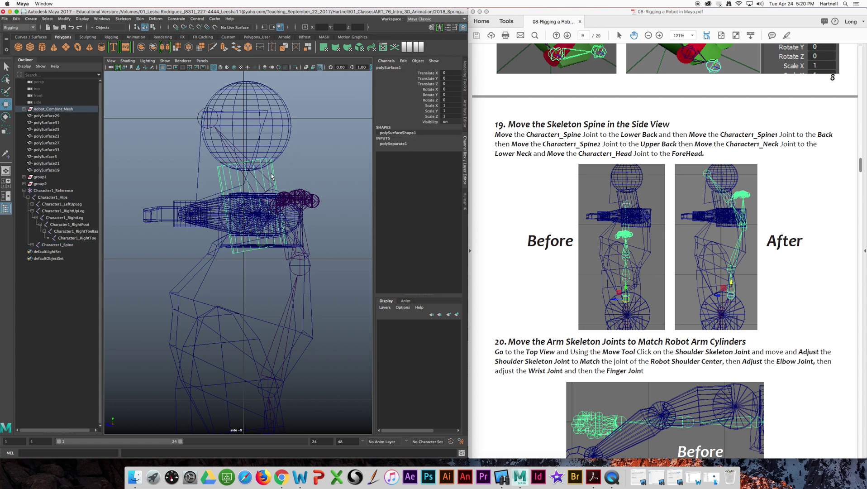
click(276, 148)
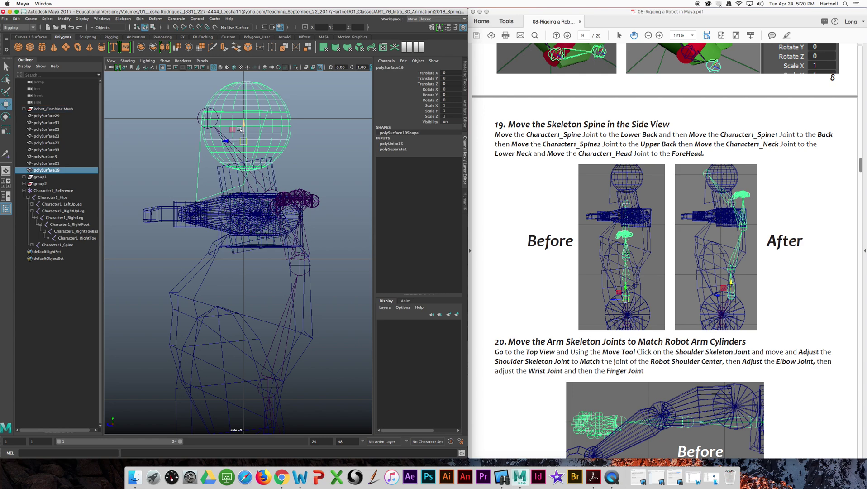
click(271, 171)
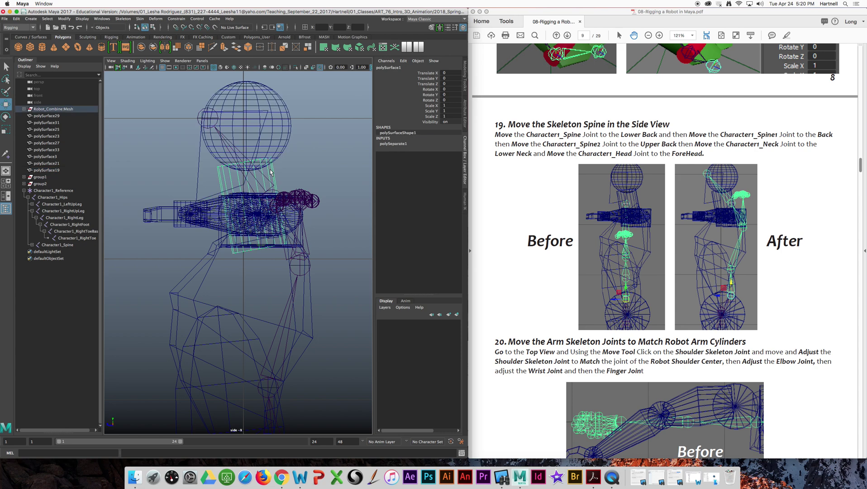
- Switch to the Modeling menu set and combine the head mesh polySurface19 with the neck mesh into one object
click(33, 28)
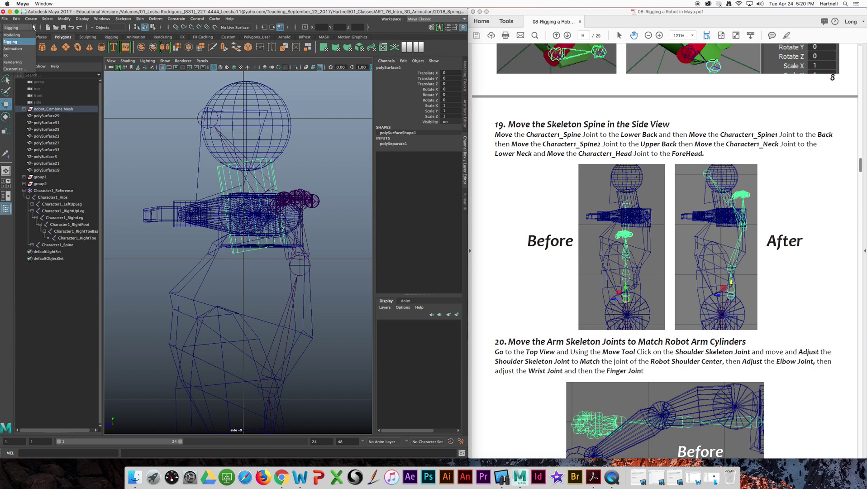
click(23, 35)
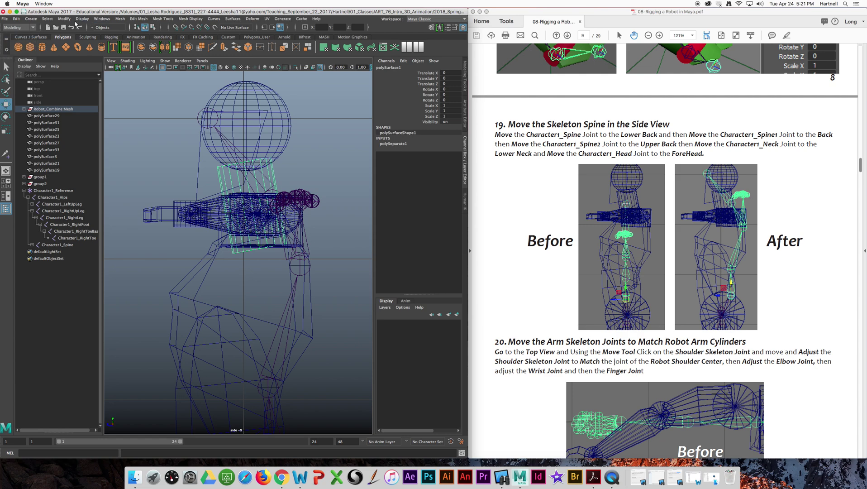
click(121, 19)
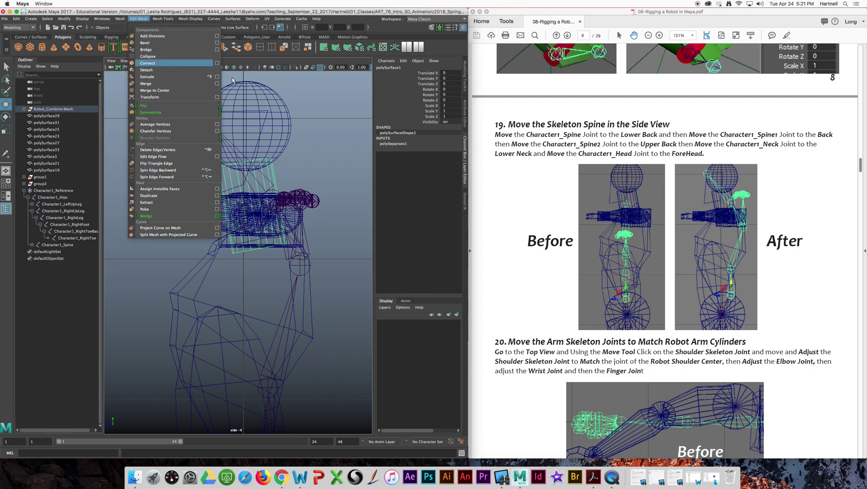
click(306, 95)
click(255, 92)
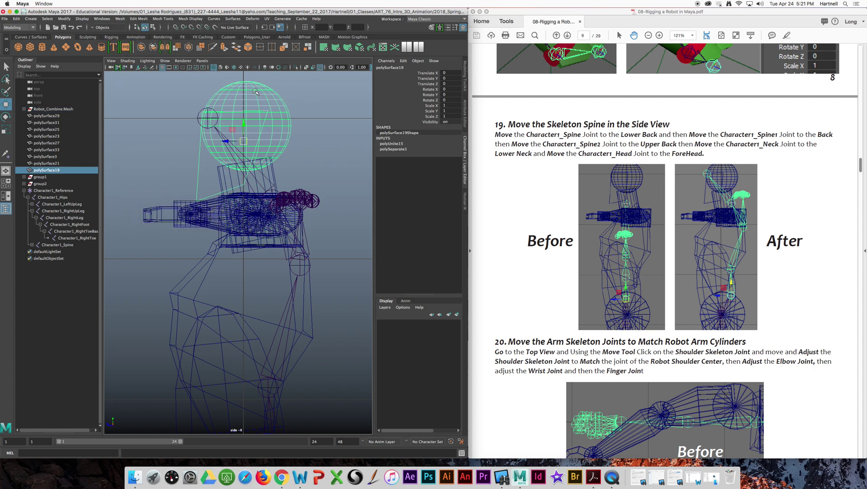
shift+click(271, 171)
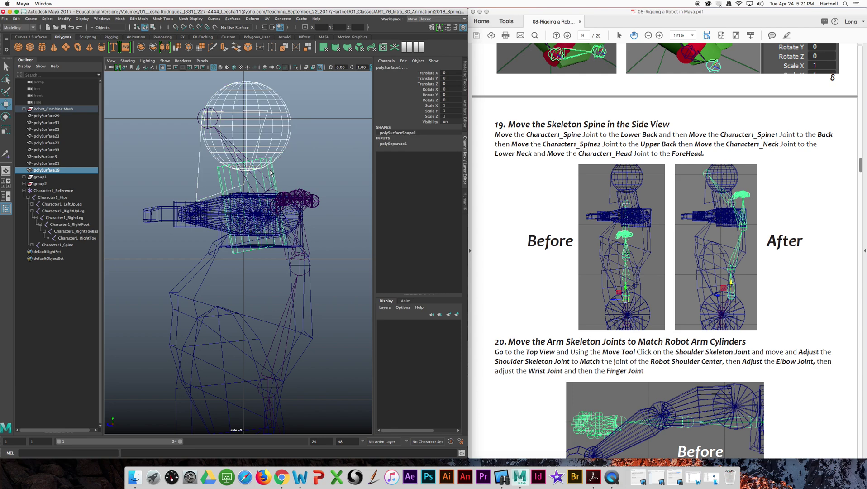
click(121, 20)
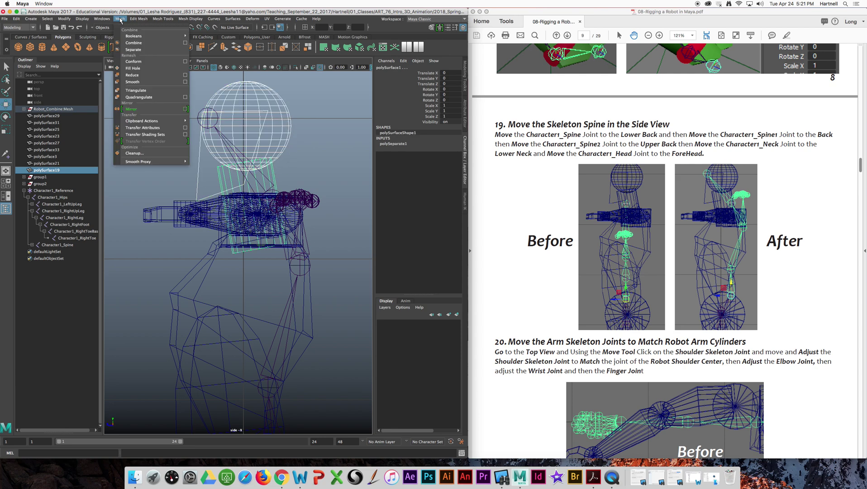
click(135, 44)
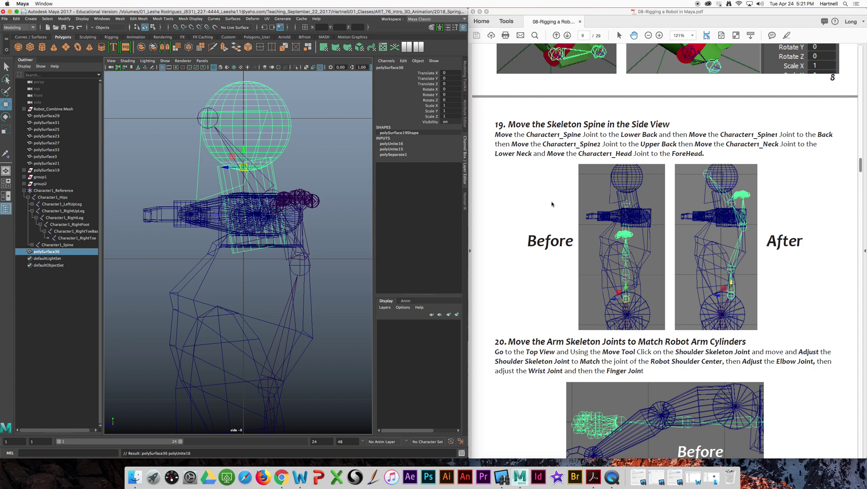
- Bring up tutorial section 20 on the arm joints and maximize the top view to show the robot's arms
scroll(552, 204, down, 5)
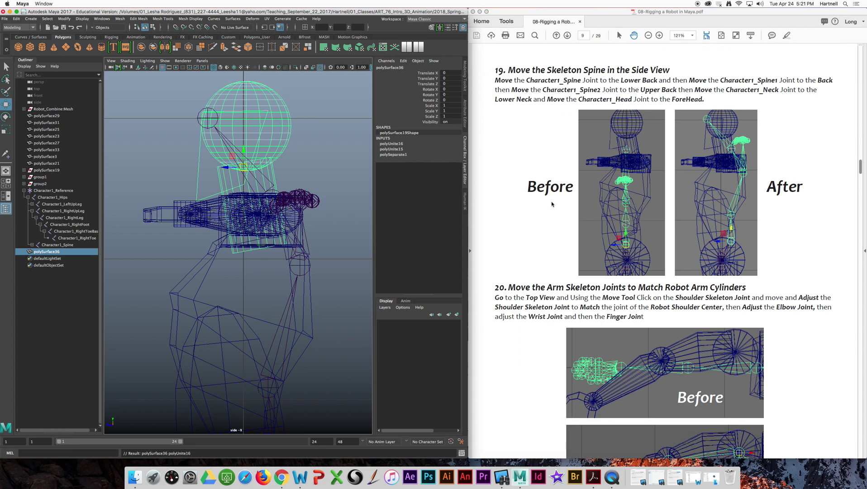
scroll(552, 204, down, 2)
scroll(552, 204, down, 2)
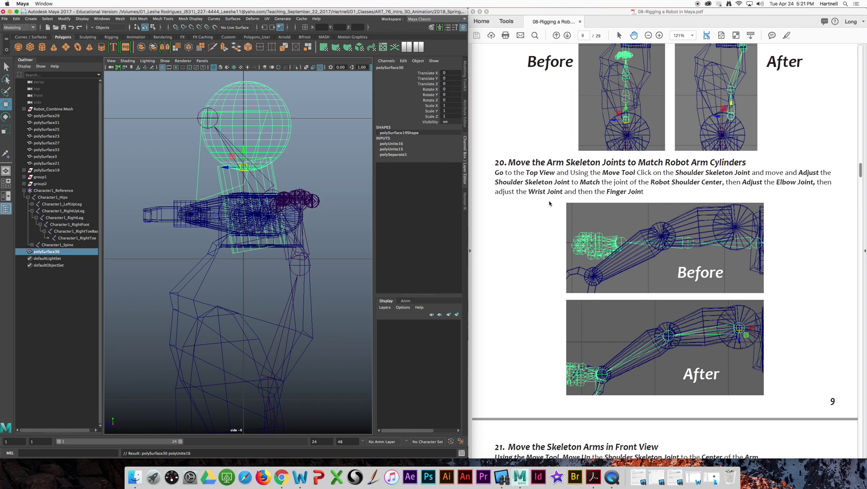
click(7, 183)
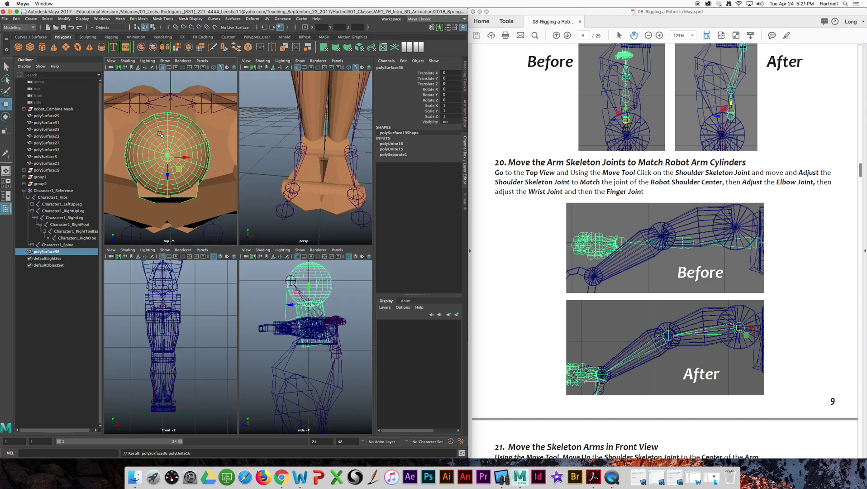
key(space)
scroll(228, 152, down, 6)
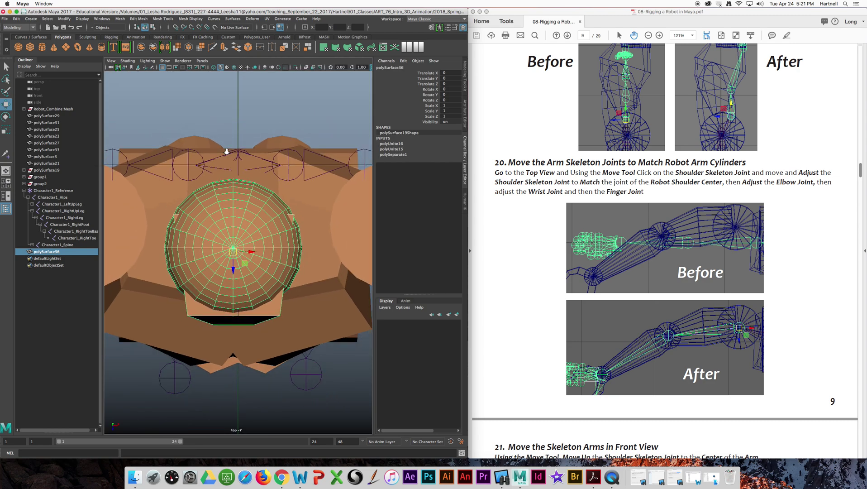
scroll(228, 154, down, 3)
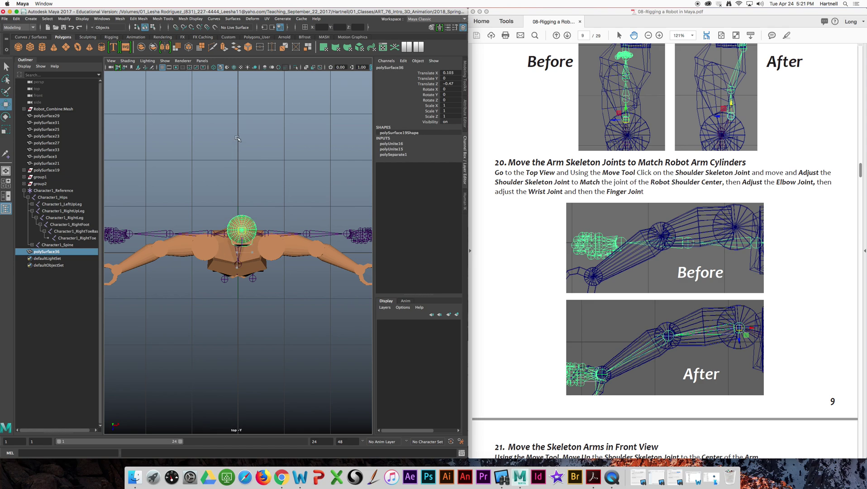
- Undo the accidental move of the combined head mesh and show the top view in wireframe with nothing selected
key(z)
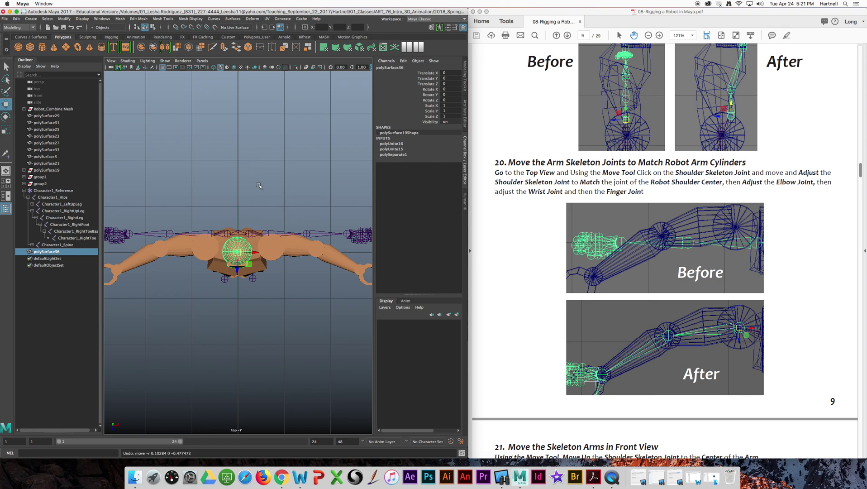
click(259, 185)
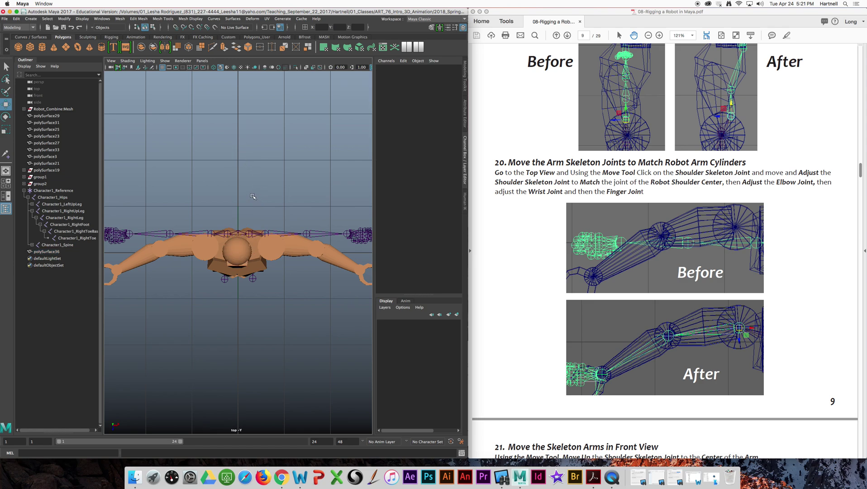
key(4)
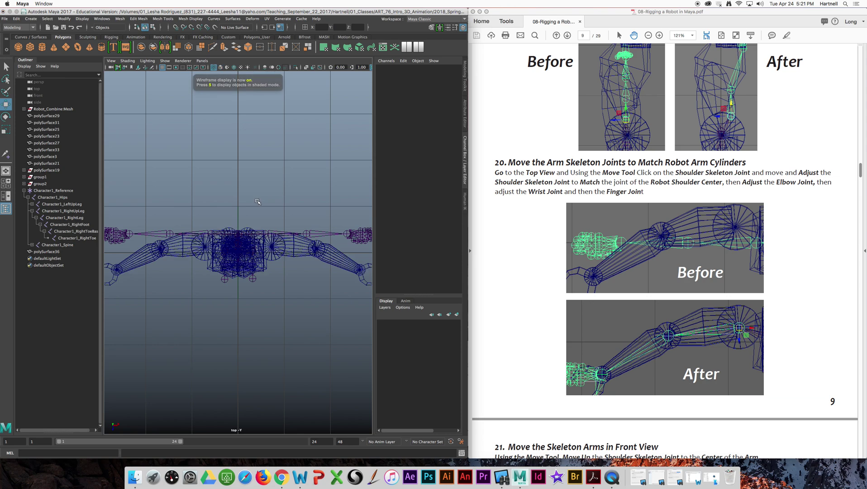
- Center the robot's arms in the top view and collapse the sidebar to give the view more room
alt+middle_drag(258, 199, 267, 157)
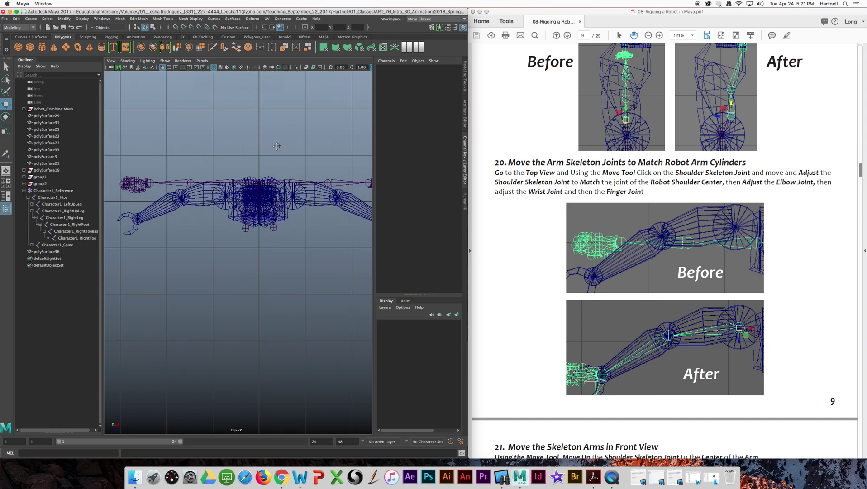
click(466, 73)
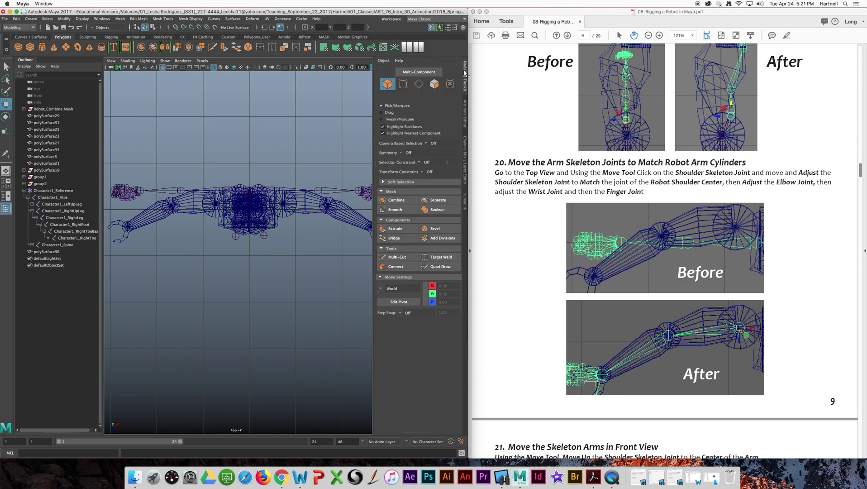
click(466, 73)
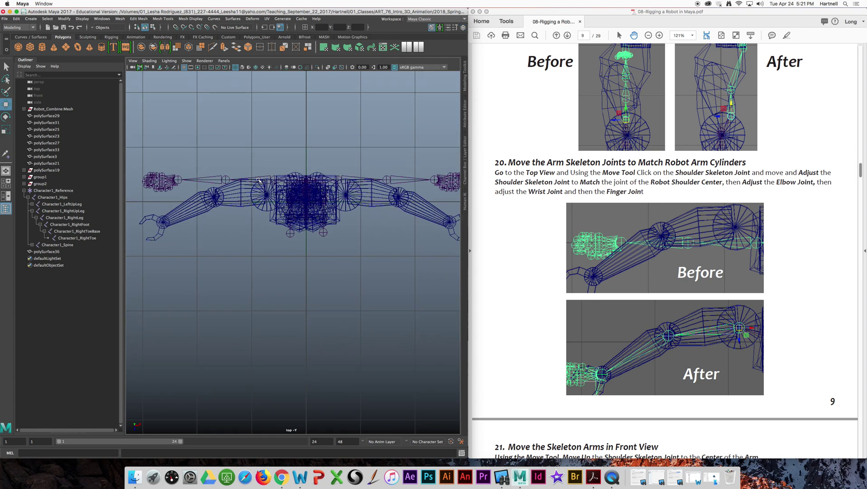
- Move the shoulder joint of the left-hand arm in the top view onto the center of the robot's shoulder cylinder
scroll(264, 179, up, 3)
scroll(263, 174, up, 5)
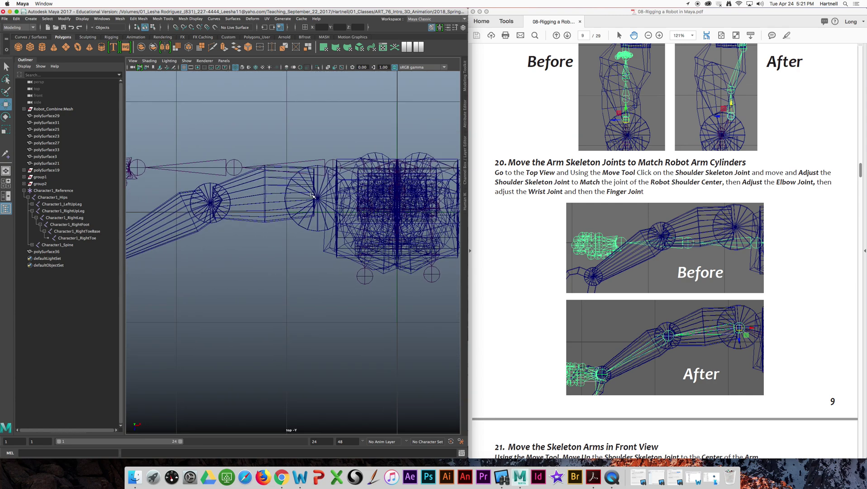
alt+middle_drag(312, 195, 291, 219)
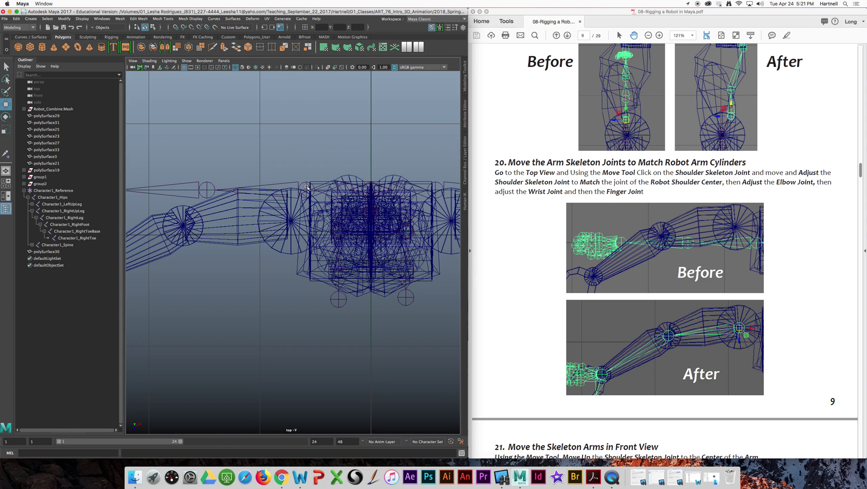
click(306, 187)
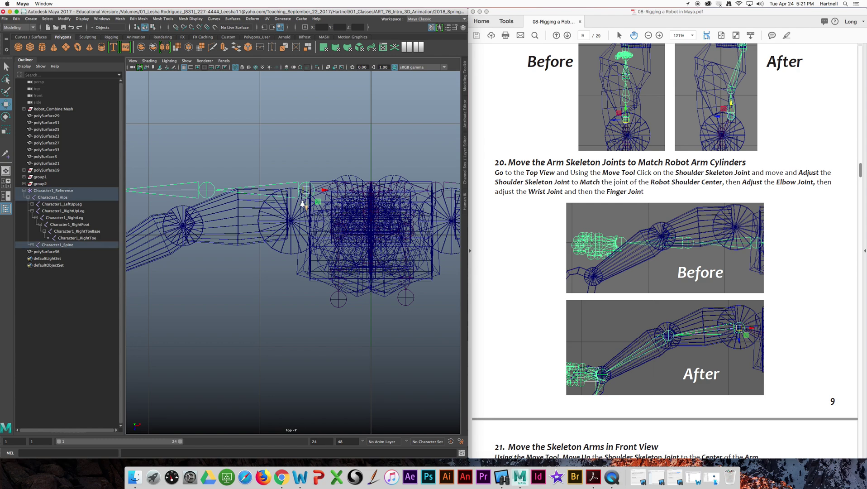
scroll(307, 188, up, 4)
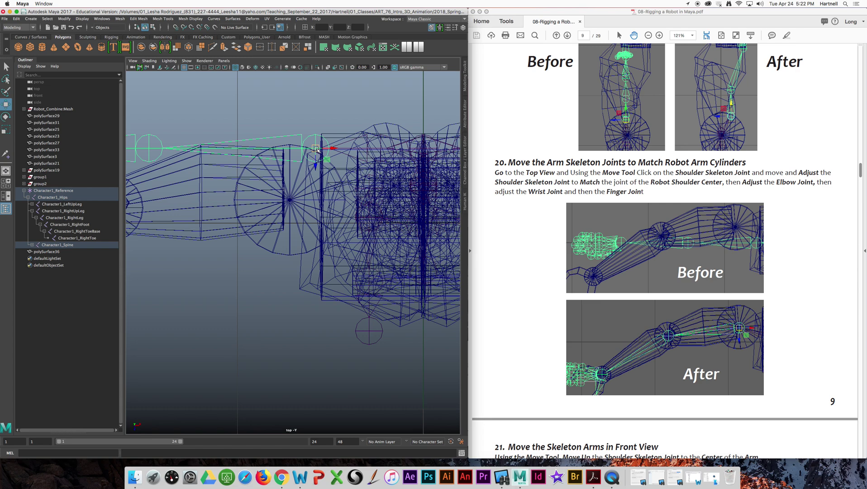
drag(316, 148, 290, 199)
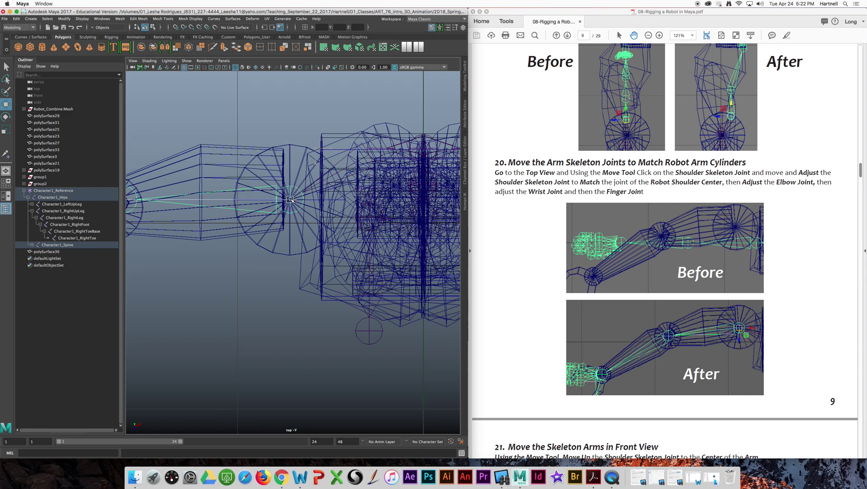
drag(291, 199, 292, 199)
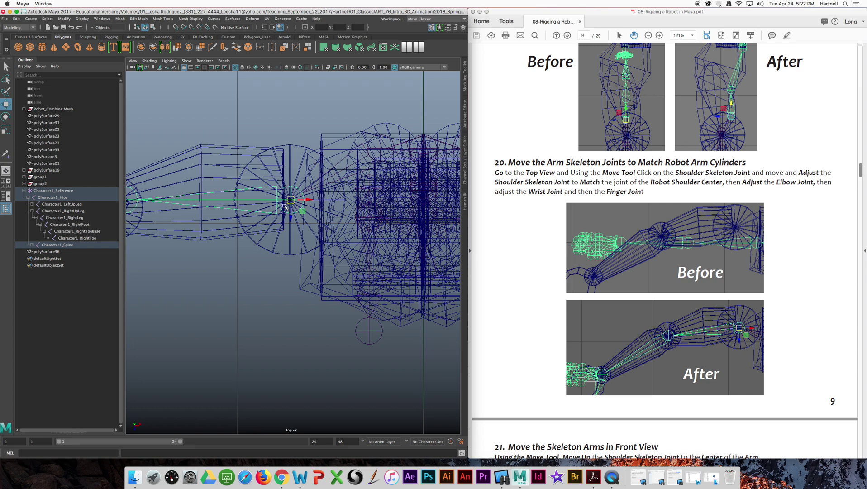
- Move the same arm's elbow joint and wrist joint onto the centers of the robot's elbow and wrist cylinders
alt+middle_drag(245, 187, 399, 132)
click(277, 147)
drag(277, 146, 262, 153)
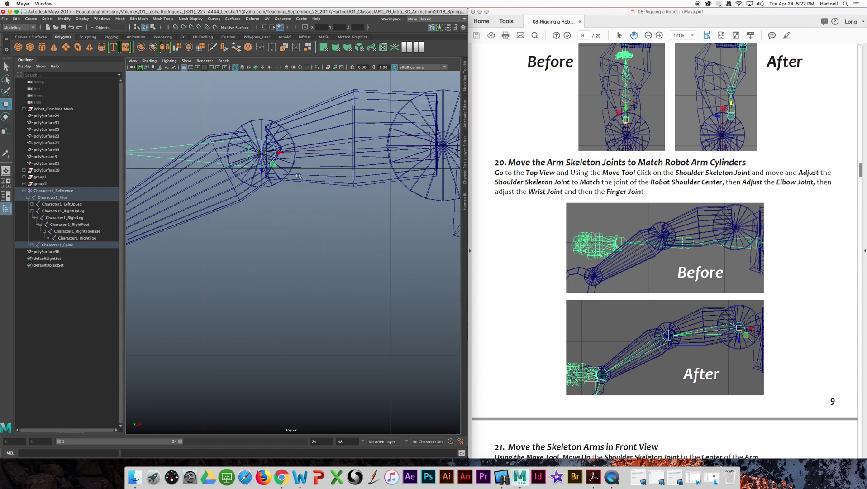
alt+middle_drag(277, 181, 419, 181)
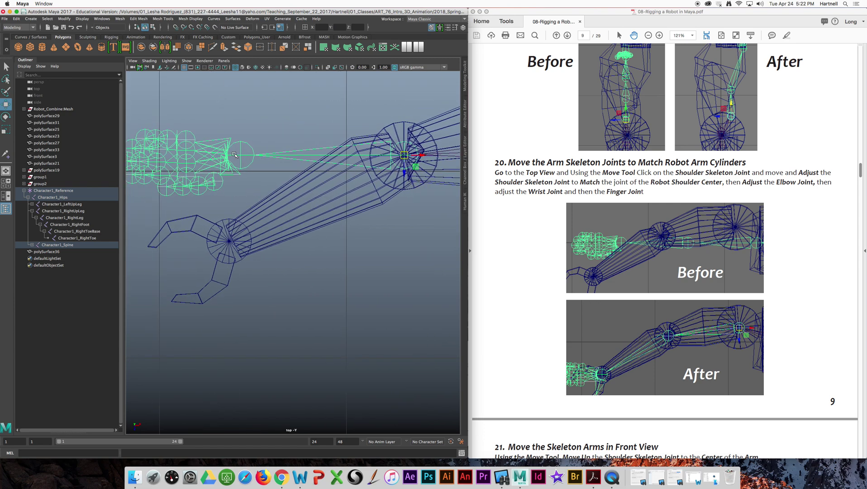
click(240, 154)
drag(242, 155, 230, 243)
- Move the two lowest finger joint chains of this hand onto the bend of the robot's lower claw finger
alt+middle_drag(234, 217, 306, 209)
scroll(270, 157, up, 3)
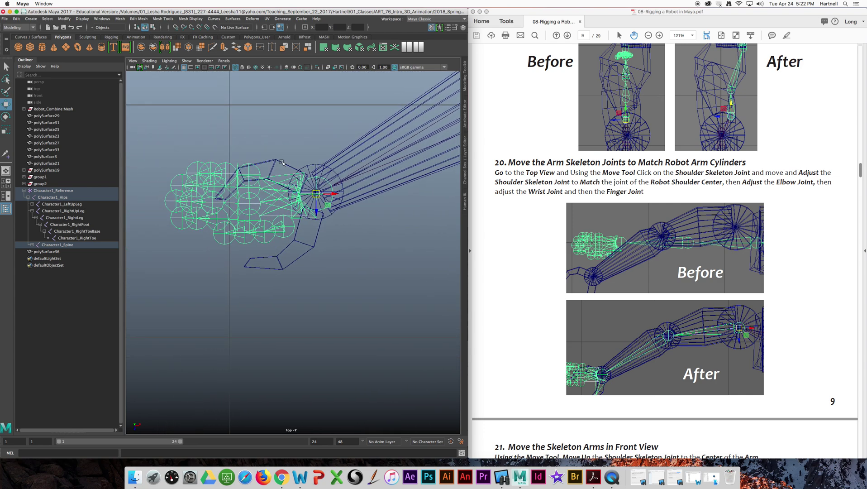
click(283, 227)
drag(285, 226, 292, 256)
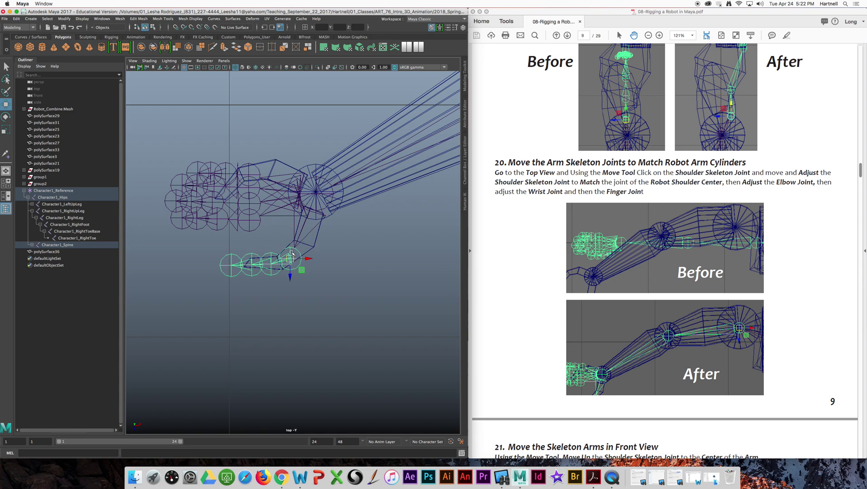
click(251, 222)
drag(253, 223, 287, 265)
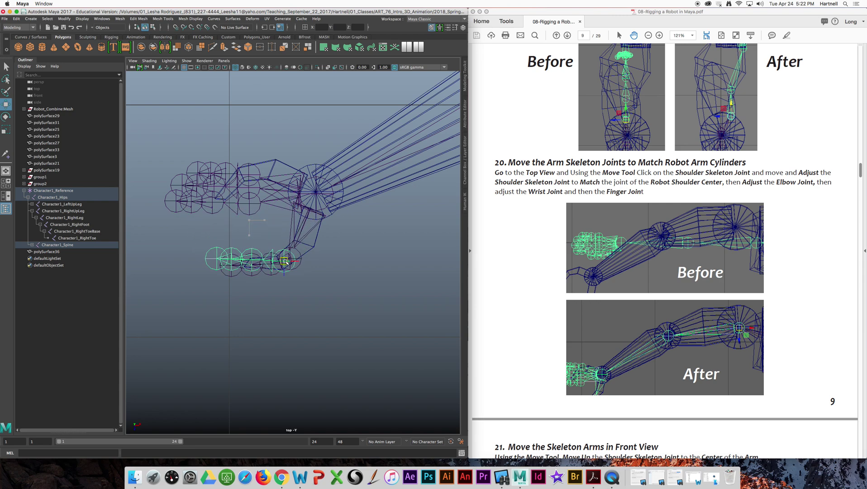
- Move the two remaining finger joint chains of this hand onto the bend of the upper claw finger
click(251, 175)
drag(251, 176, 252, 167)
click(248, 189)
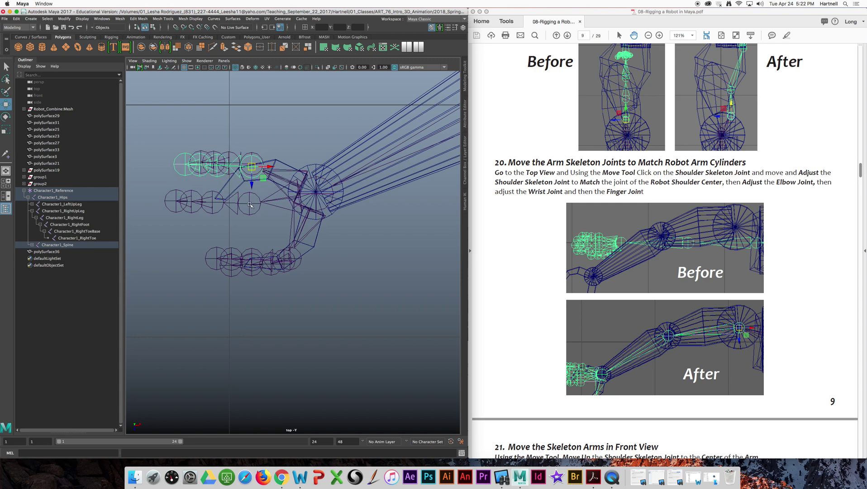
click(250, 204)
drag(250, 204, 252, 169)
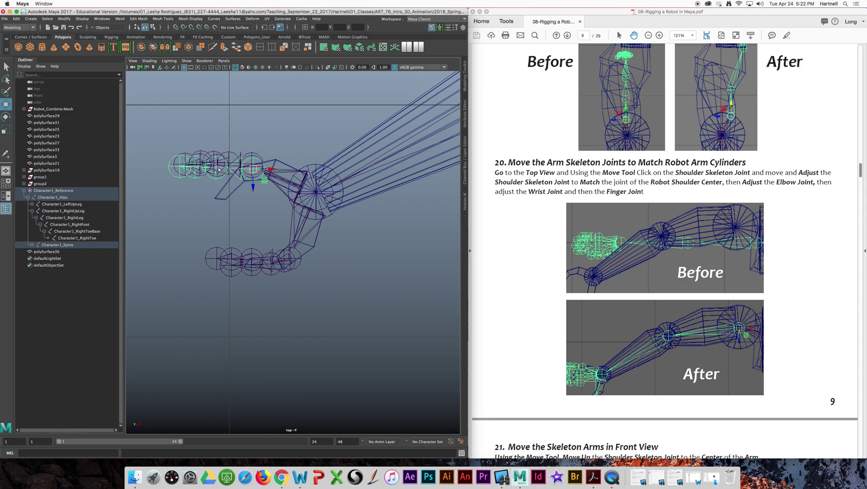
- Shift the middle finger joints of the upper chains down so they follow the tip of the upper claw finger
click(218, 169)
drag(216, 169, 219, 187)
click(237, 189)
click(221, 170)
click(218, 167)
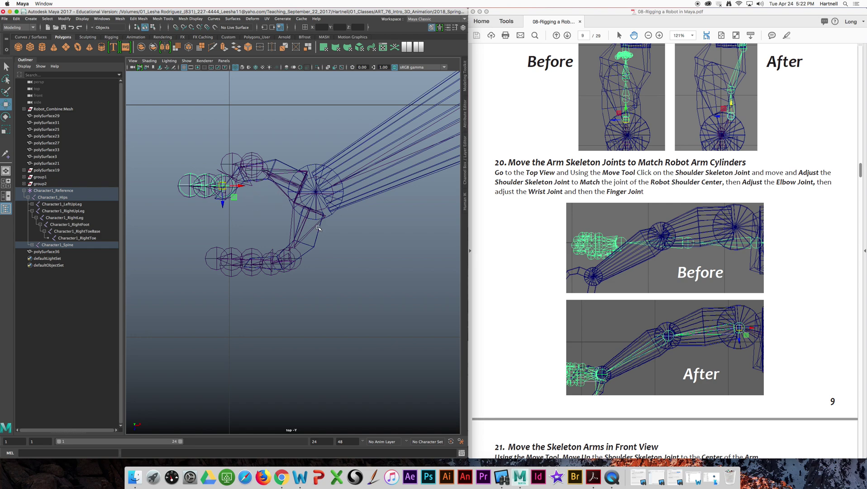
- Move the shoulder joint of the opposite arm onto the center of its shoulder cylinder in the top view
scroll(340, 231, down, 4)
scroll(341, 232, down, 5)
alt+middle_drag(455, 234, 342, 217)
scroll(342, 214, up, 7)
alt+middle_drag(371, 187, 284, 323)
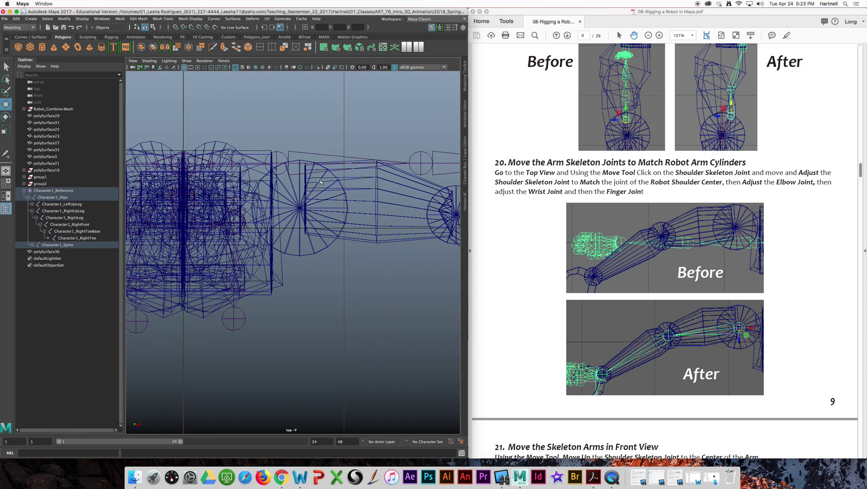
click(277, 155)
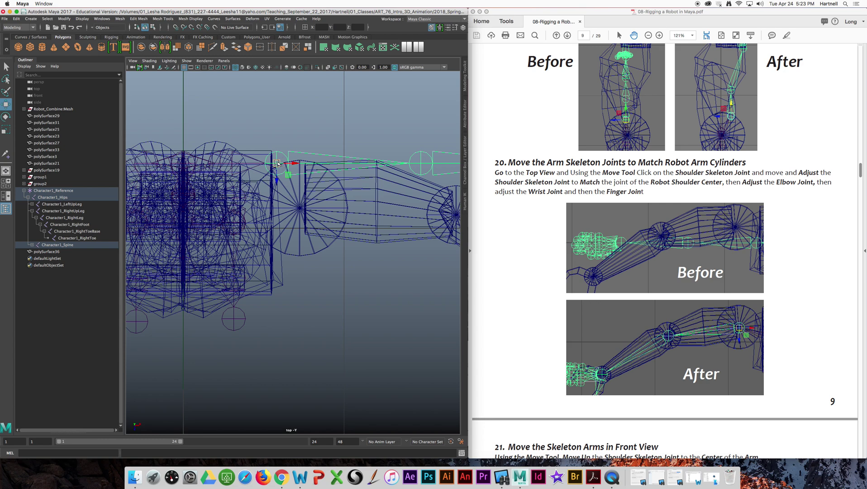
drag(277, 163, 301, 208)
click(300, 208)
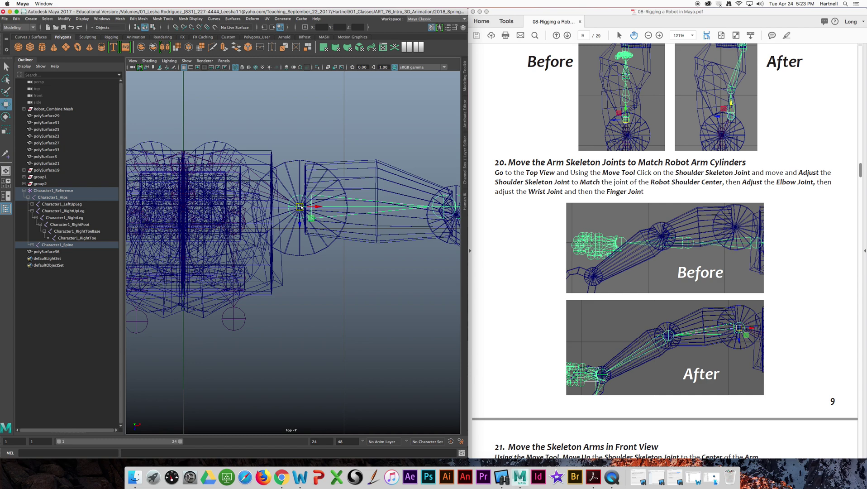
- Move the opposite arm's elbow joint and wrist joint onto the centers of their matching cylinders
alt+middle_drag(414, 209, 304, 172)
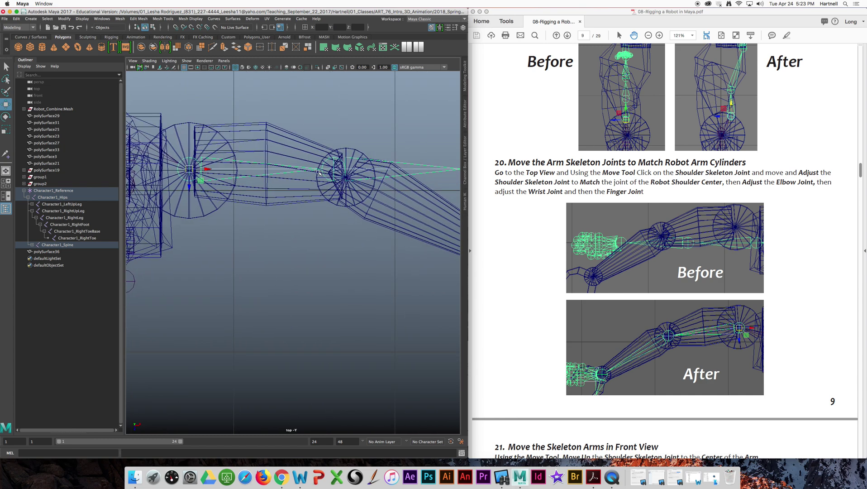
click(337, 171)
mouse_move(338, 171)
mouse_down()
mouse_move(352, 171)
mouse_move(348, 179)
mouse_up()
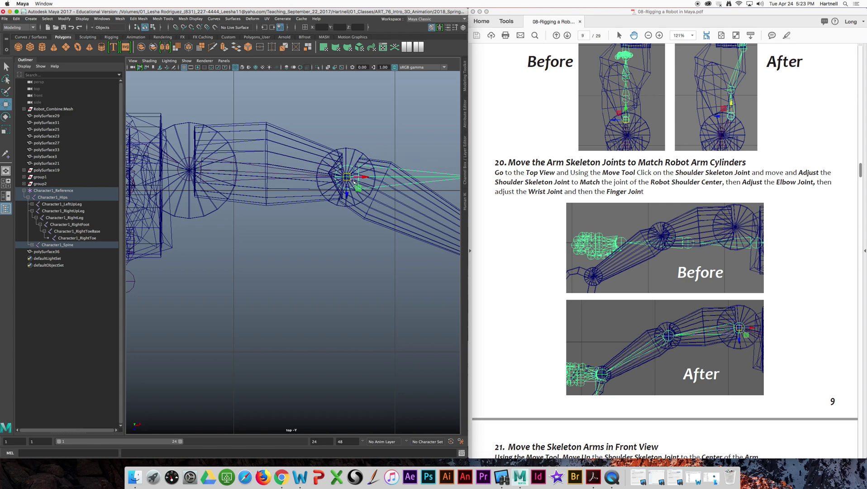
alt+middle_drag(387, 200, 246, 176)
click(348, 154)
drag(349, 153, 359, 227)
- Move the two lowest finger joint chains of the opposite hand onto the bend of its lower claw finger
alt+middle_drag(374, 214, 343, 133)
scroll(342, 181, up, 2)
scroll(341, 179, up, 1)
alt+middle_drag(341, 178, 318, 212)
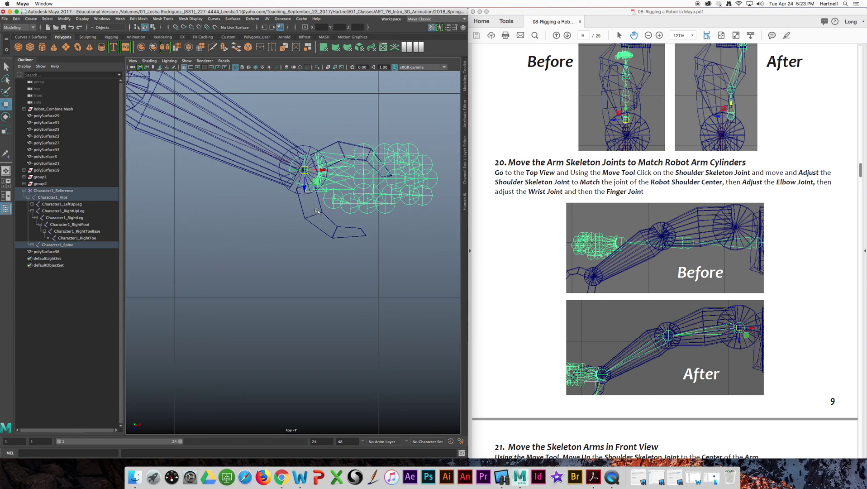
click(334, 200)
drag(333, 200, 321, 227)
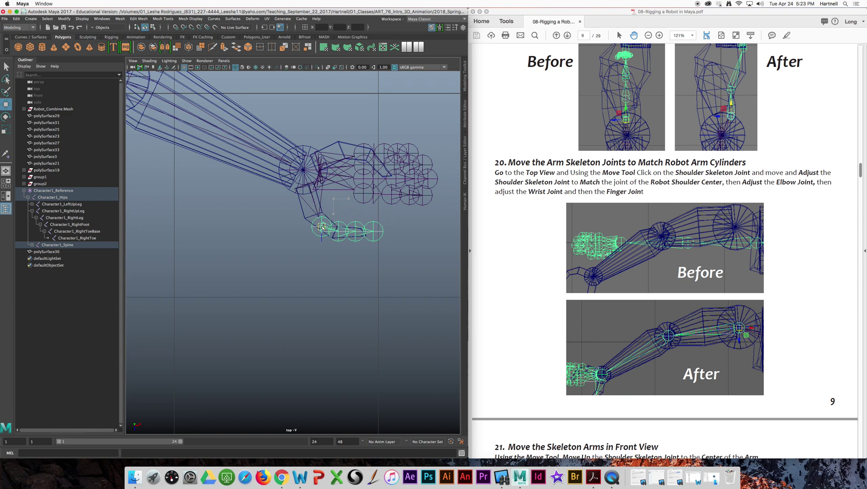
click(363, 194)
drag(364, 194, 321, 229)
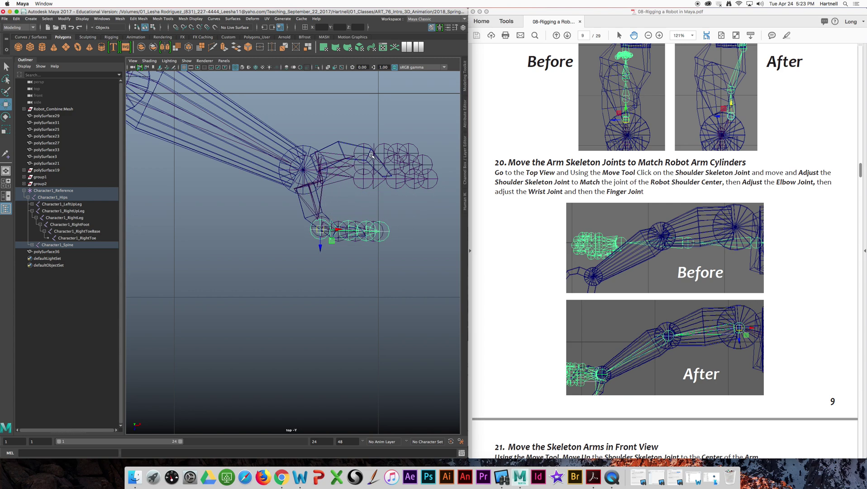
- Move the two remaining finger joint chains of the opposite hand onto the bend of its upper claw finger
click(362, 152)
click(363, 152)
mouse_move(364, 153)
mouse_down()
mouse_move(355, 146)
mouse_move(363, 163)
mouse_move(355, 147)
mouse_up()
click(365, 167)
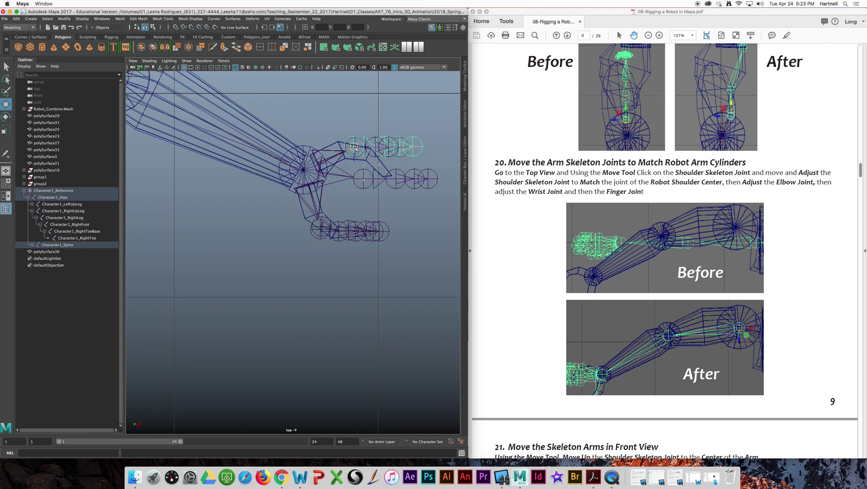
shift+click(364, 174)
drag(364, 178, 363, 151)
click(355, 198)
click(367, 184)
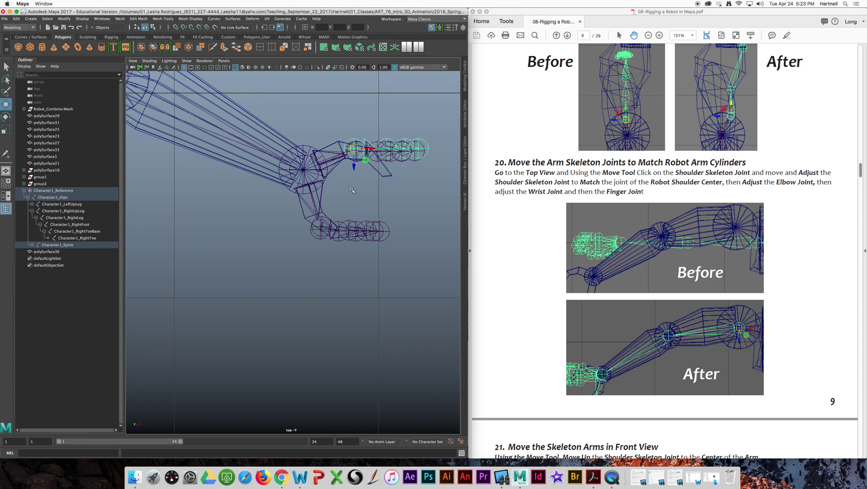
- Check both arms in the top view and bring up tutorial section 21 on moving the skeleton arms in front view
scroll(353, 190, down, 6)
alt+middle_drag(275, 172, 391, 160)
scroll(316, 162, down, 6)
alt+middle_drag(316, 161, 343, 128)
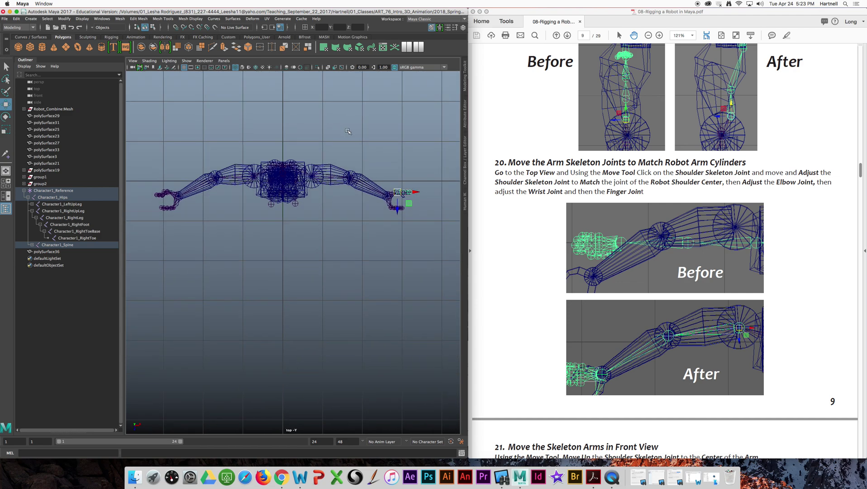
click(532, 230)
scroll(532, 229, down, 10)
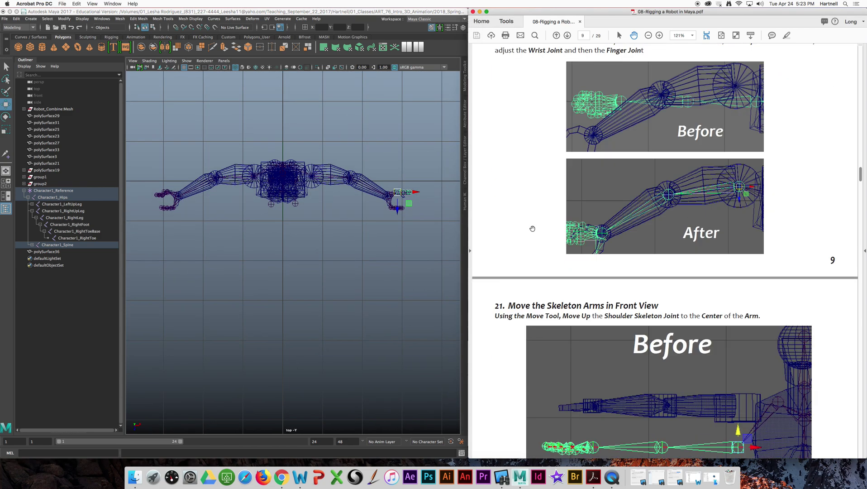
scroll(533, 229, down, 1)
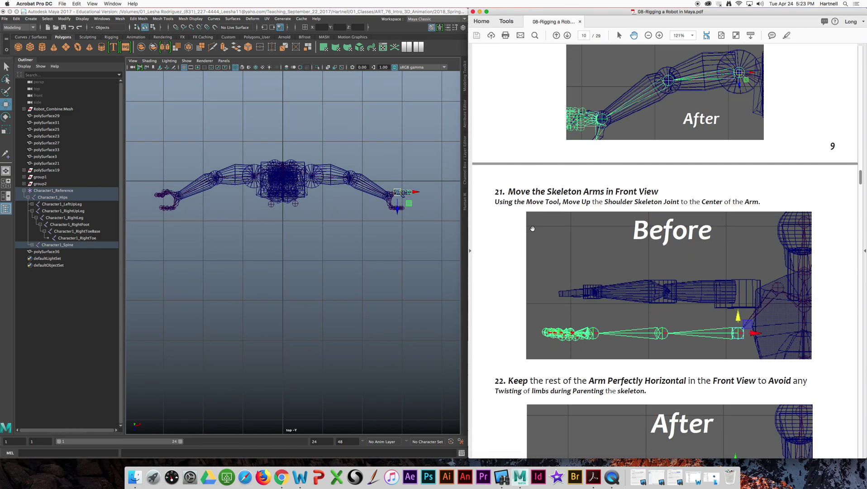
scroll(532, 228, down, 3)
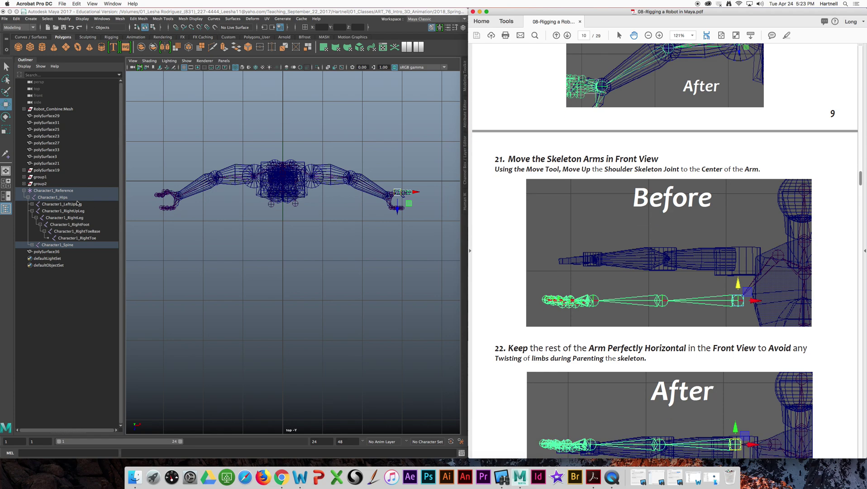
- Maximize the front view and frame the robot's head, shoulders and upper arm joints
click(8, 183)
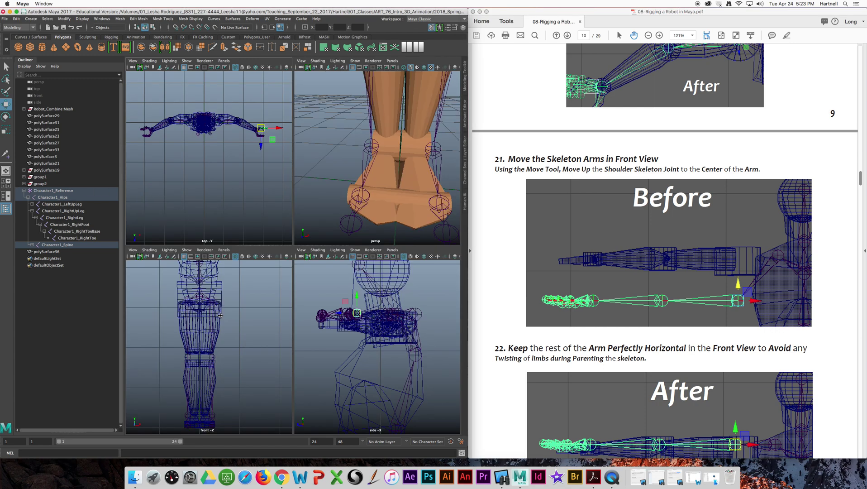
key(space)
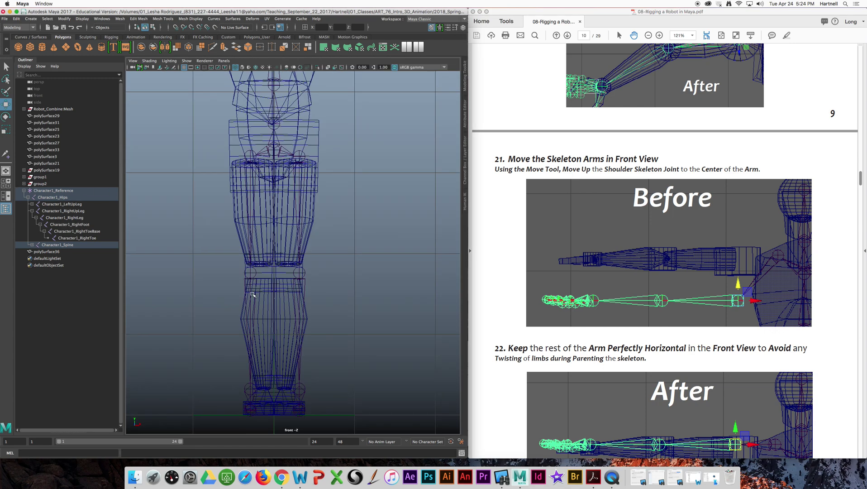
scroll(253, 294, down, 5)
scroll(271, 200, up, 4)
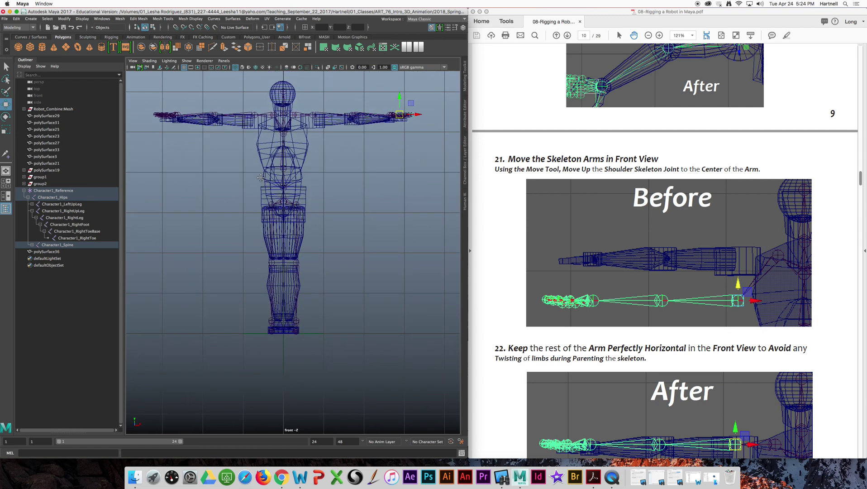
scroll(272, 200, up, 6)
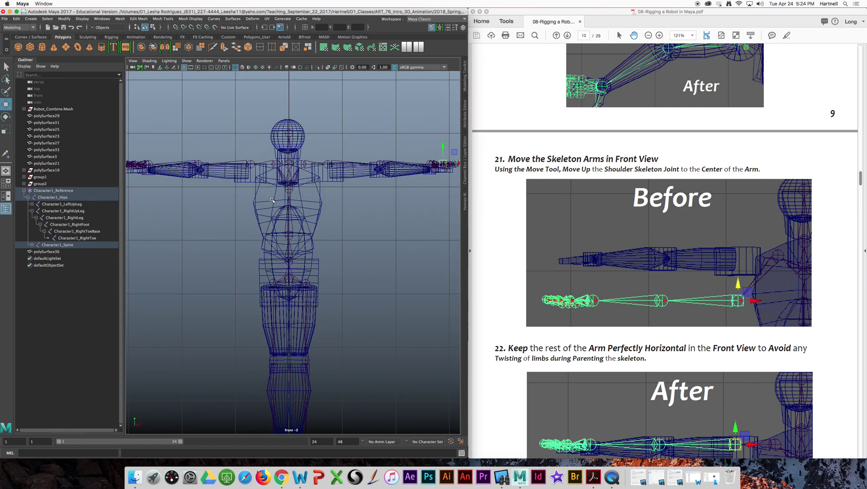
alt+middle_drag(261, 164, 274, 219)
alt+middle_drag(258, 187, 286, 220)
scroll(286, 220, up, 1)
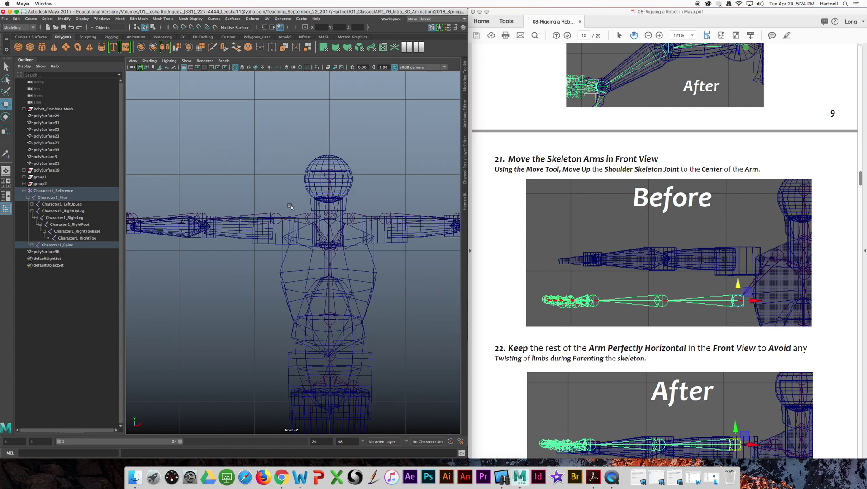
scroll(291, 205, up, 5)
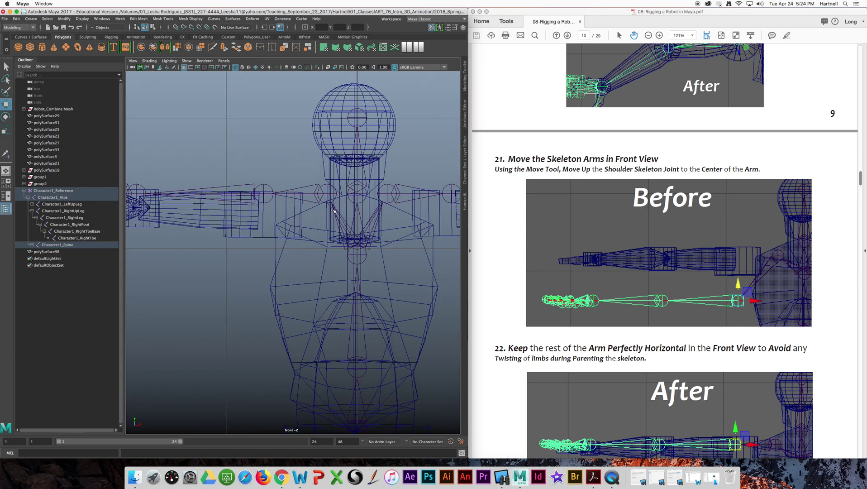
alt+middle_drag(333, 204, 314, 217)
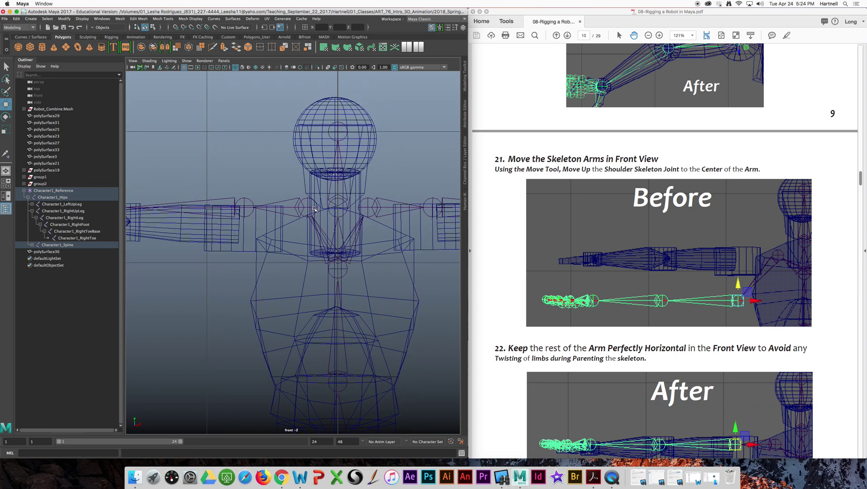
- Lower the right arm's shoulder joint in the front view so the horizontal joint chain sits along the centre of the arm mesh
click(308, 208)
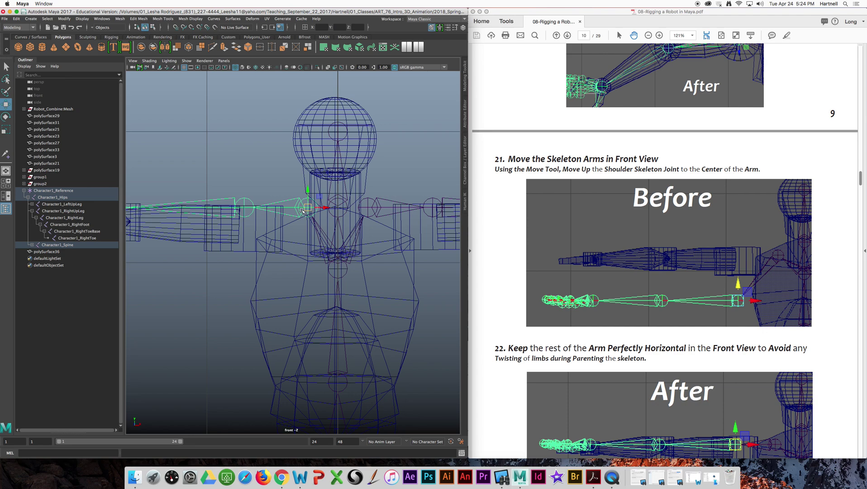
click(244, 207)
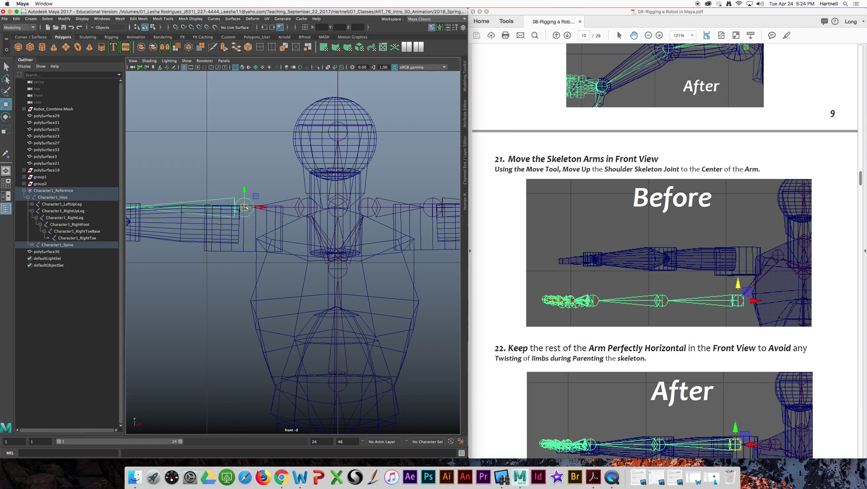
mouse_move(245, 192)
mouse_down()
mouse_move(245, 206)
mouse_move(251, 122)
mouse_move(245, 222)
mouse_move(245, 202)
mouse_up()
alt+middle_drag(195, 207, 356, 148)
scroll(309, 201, down, 5)
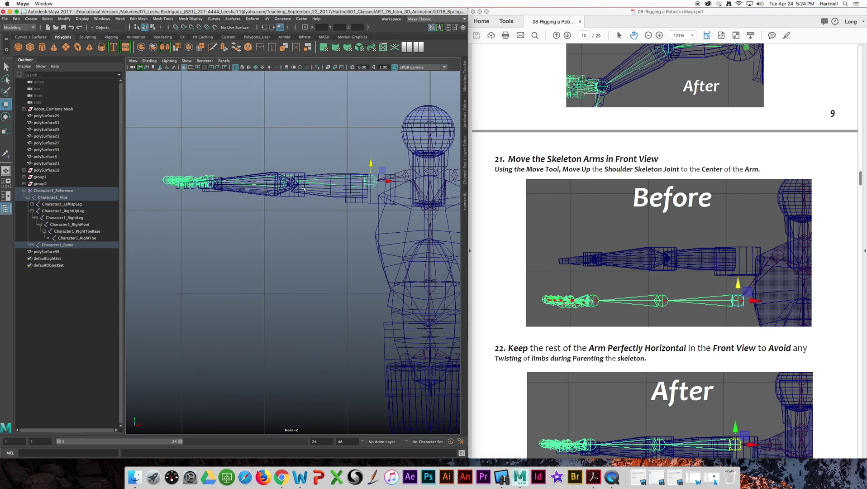
- Lower the left arm's shoulder joint in the same way so its joint chain runs through the centre of the left arm mesh
alt+middle_drag(397, 224, 258, 186)
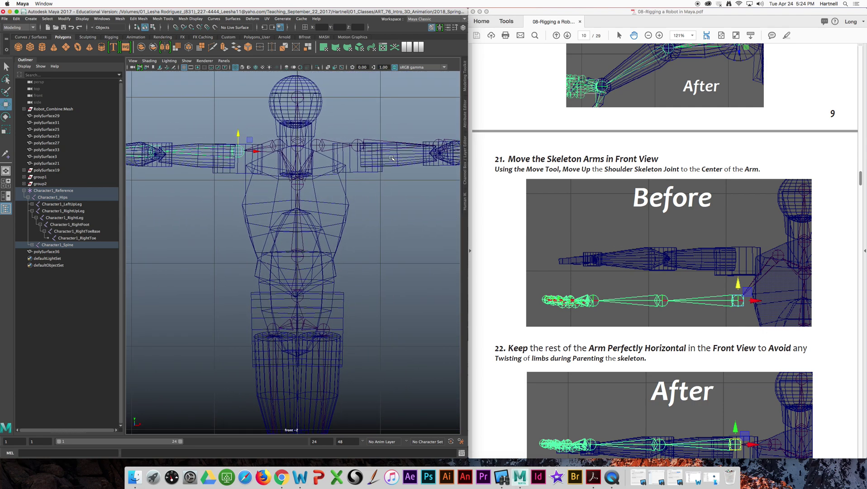
click(359, 144)
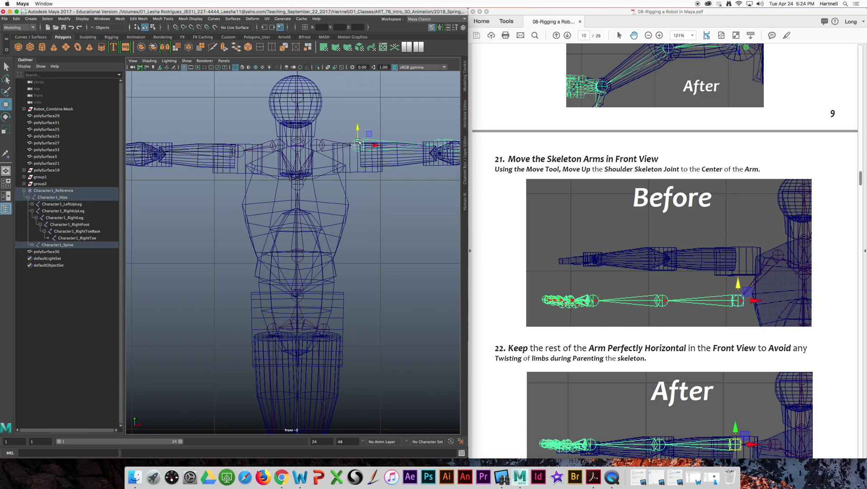
drag(358, 132, 358, 125)
alt+middle_drag(358, 124, 267, 129)
drag(267, 128, 266, 138)
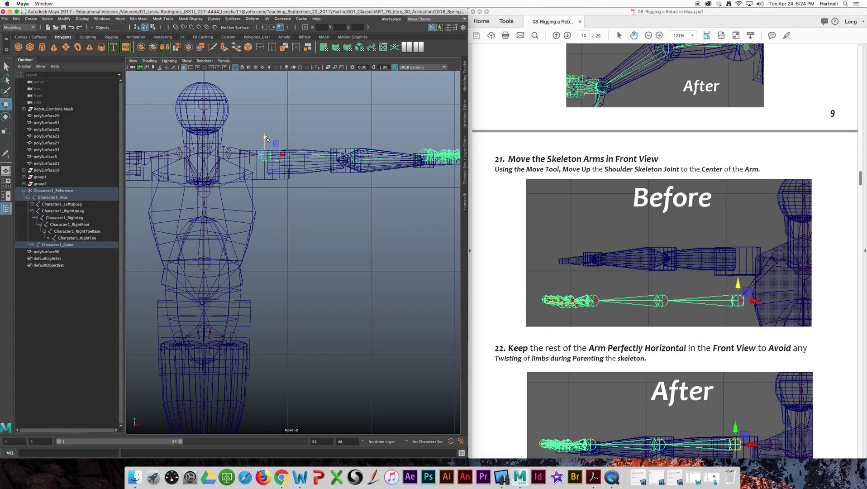
- Check both arms against the whole robot in the front view and bring up tutorial section 23 on parenting body parts to bones
scroll(310, 168, down, 3)
alt+middle_drag(348, 165, 327, 197)
scroll(327, 197, down, 1)
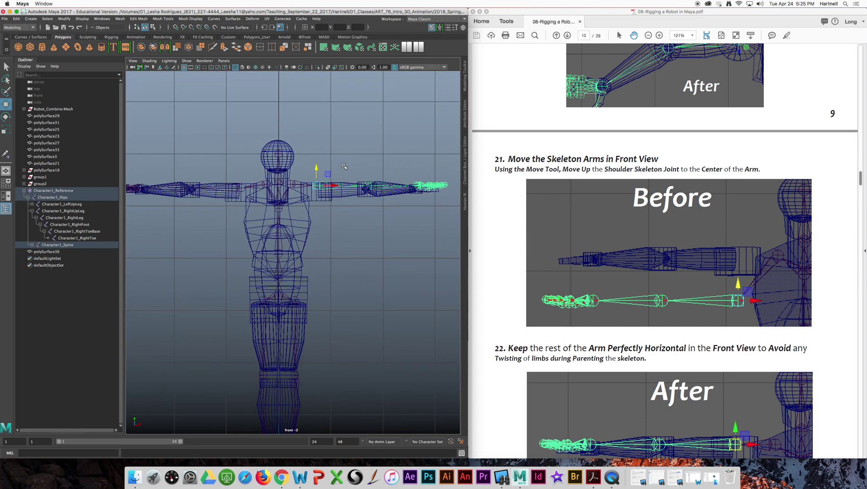
scroll(354, 178, down, 2)
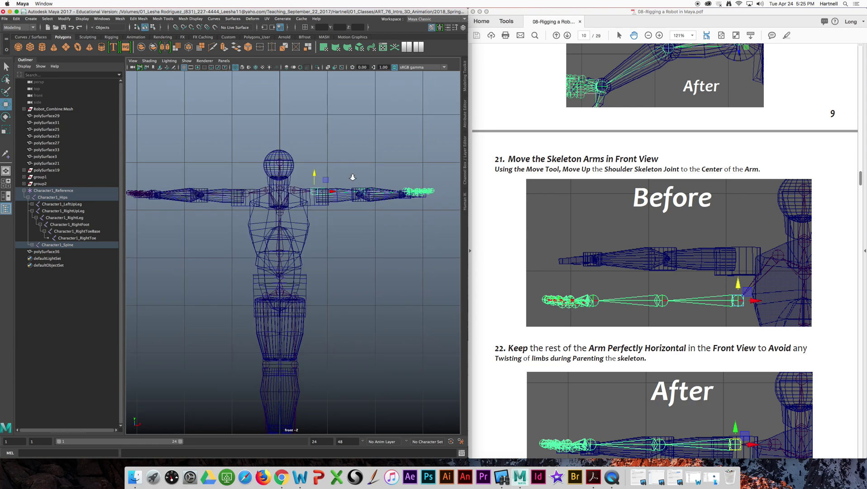
alt+middle_drag(344, 172, 354, 149)
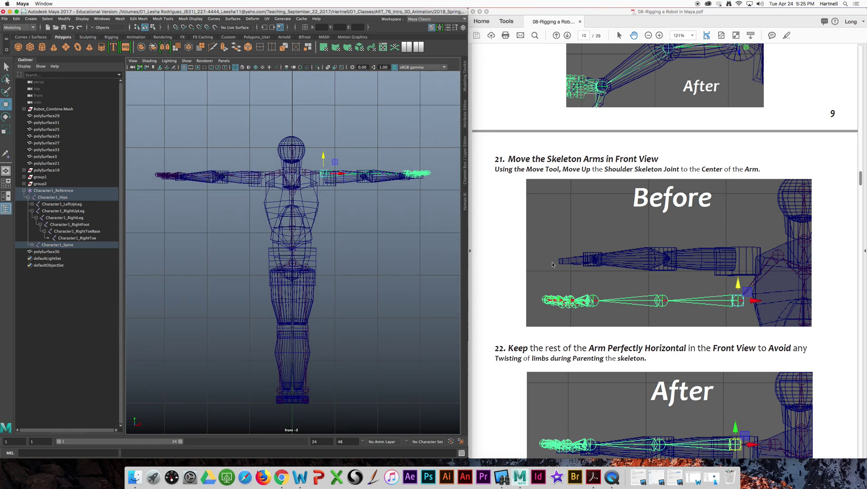
scroll(552, 265, down, 10)
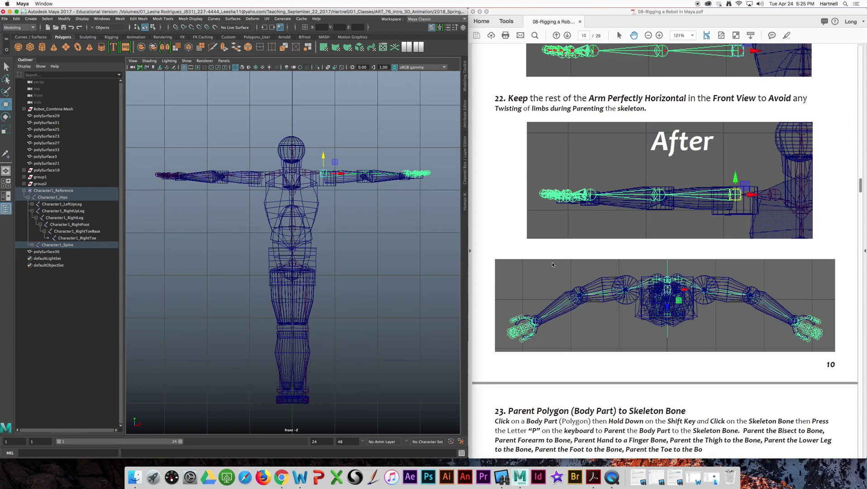
scroll(553, 265, down, 10)
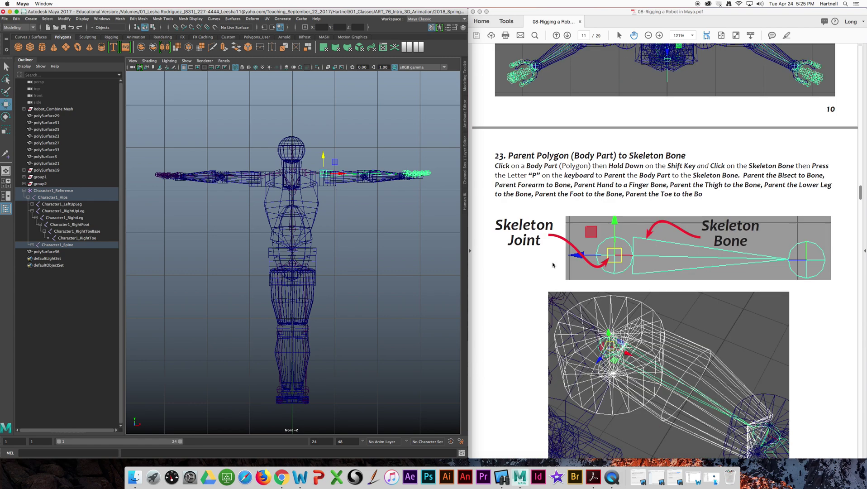
scroll(552, 265, down, 3)
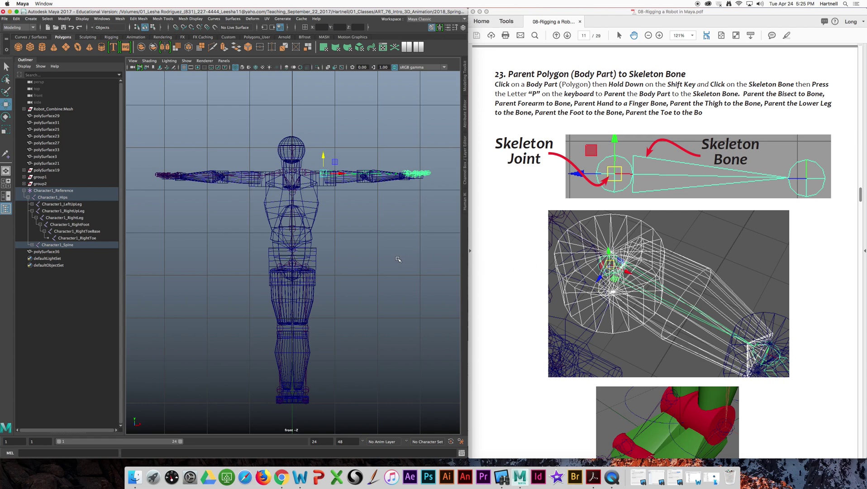
- Try moving the whole skeleton sideways by Character1_Reference and undo the move
click(53, 191)
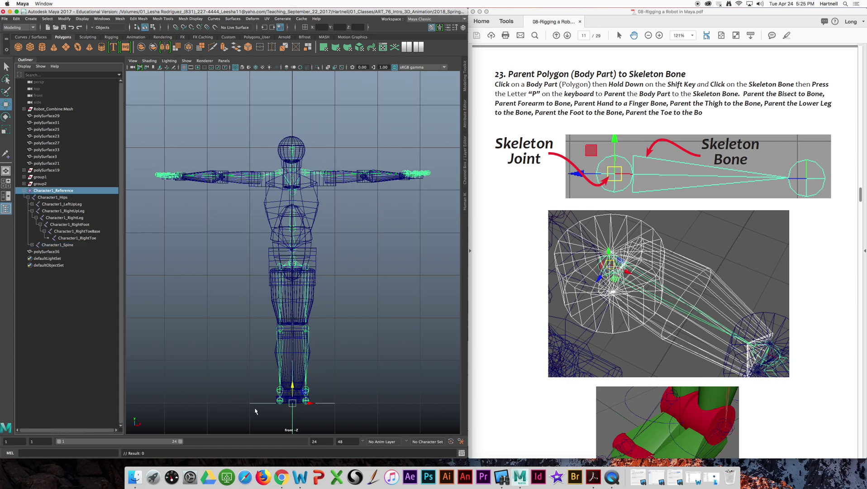
drag(310, 406, 277, 391)
key(super+z)
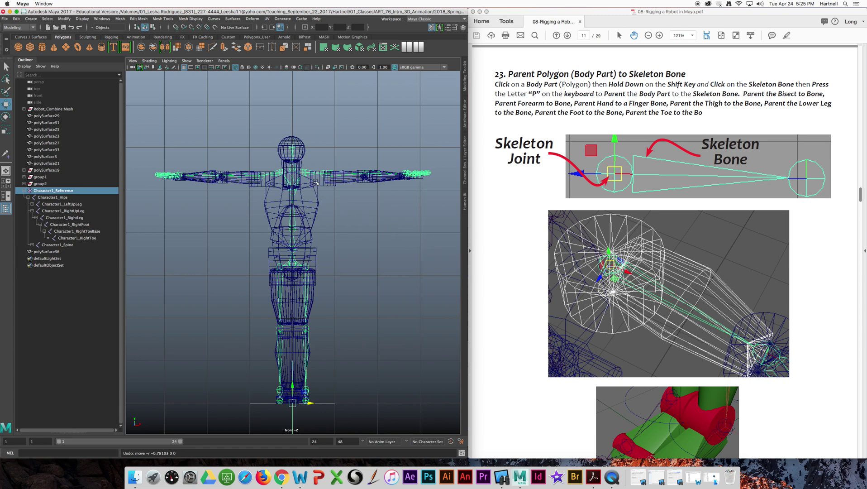
- Switch to the perspective view and frame the whole robot with its skeleton at an angle showing the left arm
click(6, 171)
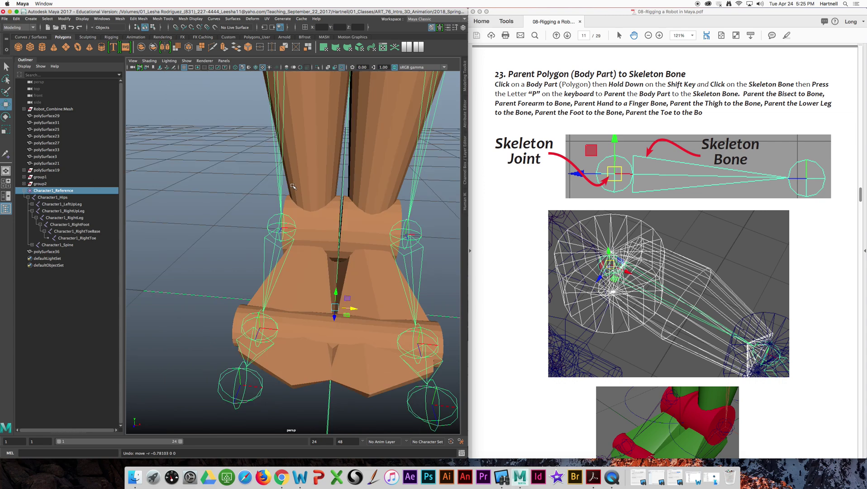
scroll(293, 186, down, 10)
scroll(324, 183, down, 8)
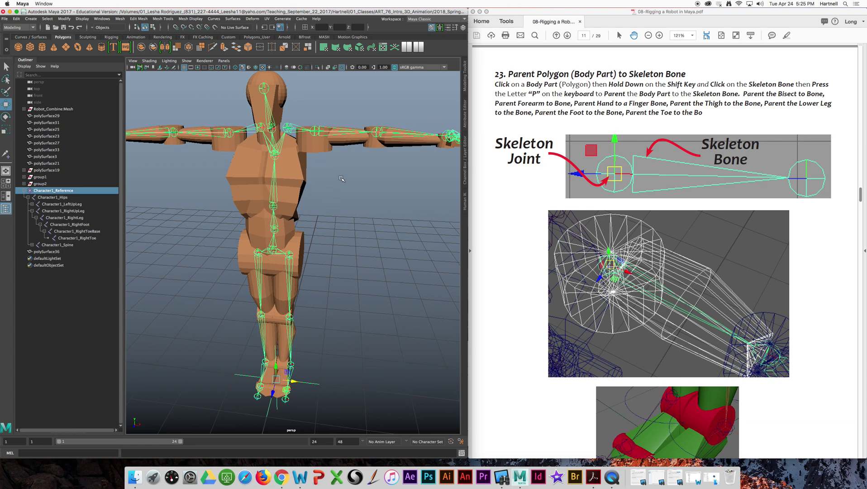
alt+drag(336, 189, 312, 213)
- Parent the left upper arm mesh to the left upper arm bone between the shoulder and elbow joints
click(363, 191)
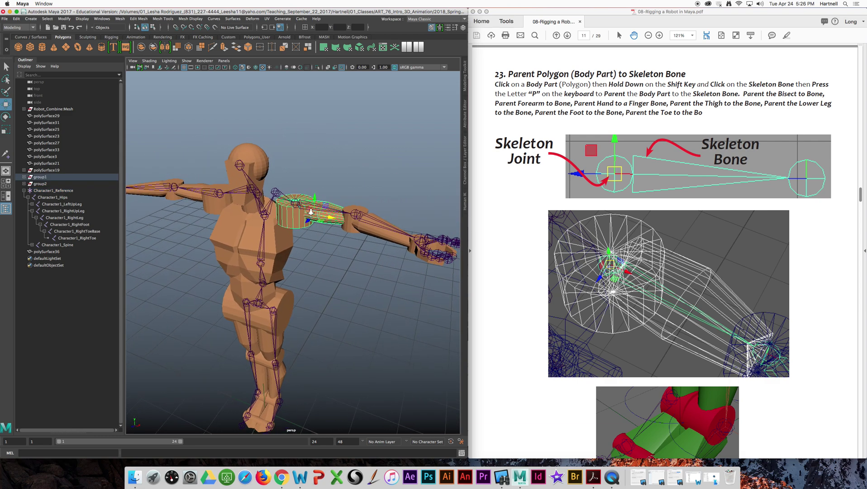
scroll(312, 213, up, 6)
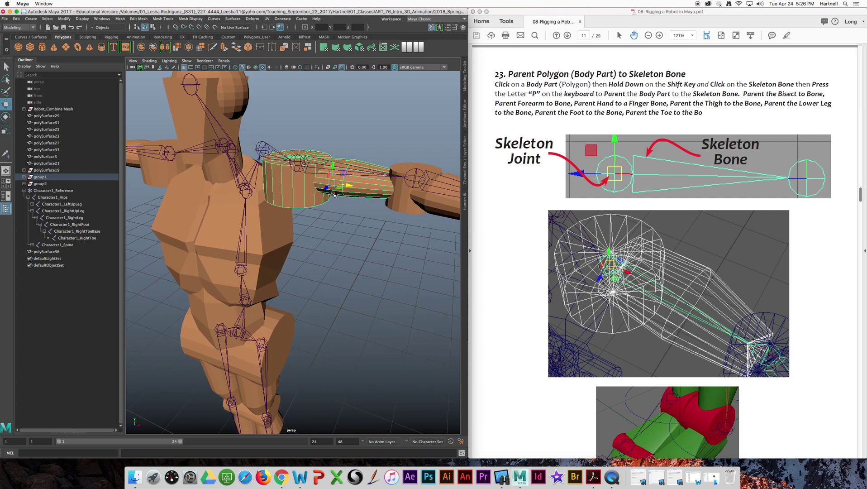
alt+drag(333, 196, 311, 229)
scroll(311, 228, up, 5)
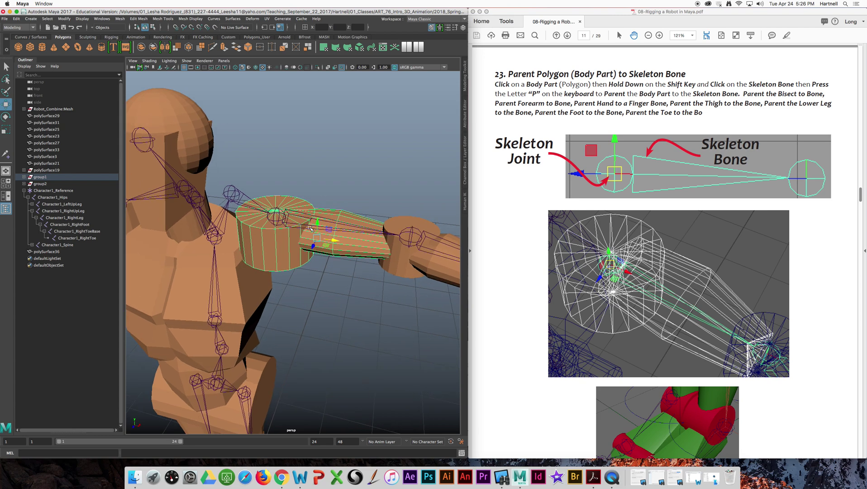
scroll(310, 229, down, 1)
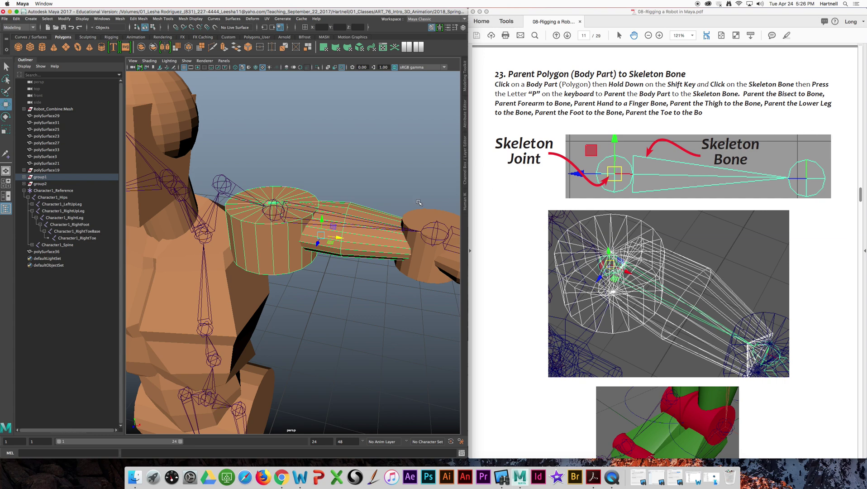
scroll(341, 219, up, 4)
scroll(340, 219, down, 1)
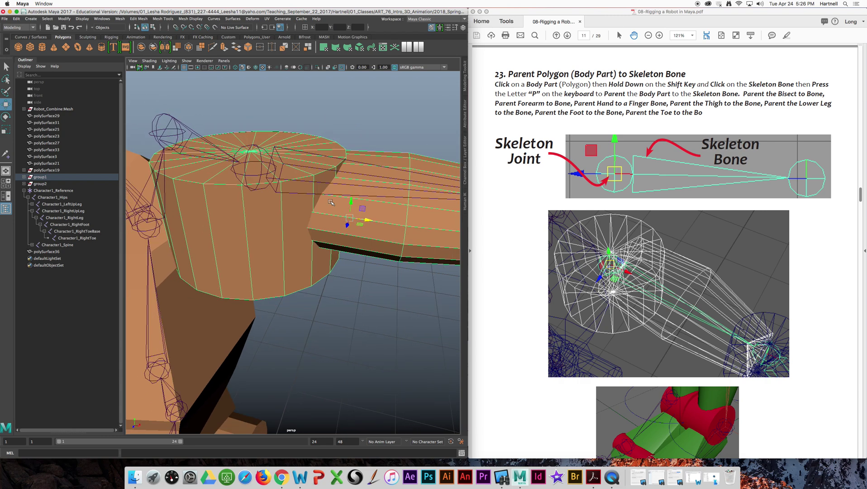
alt+middle_drag(377, 195, 345, 192)
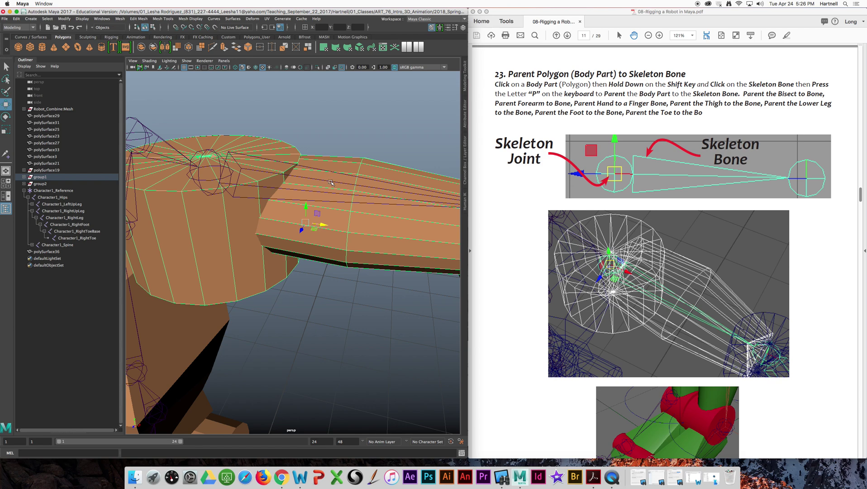
shift+click(322, 181)
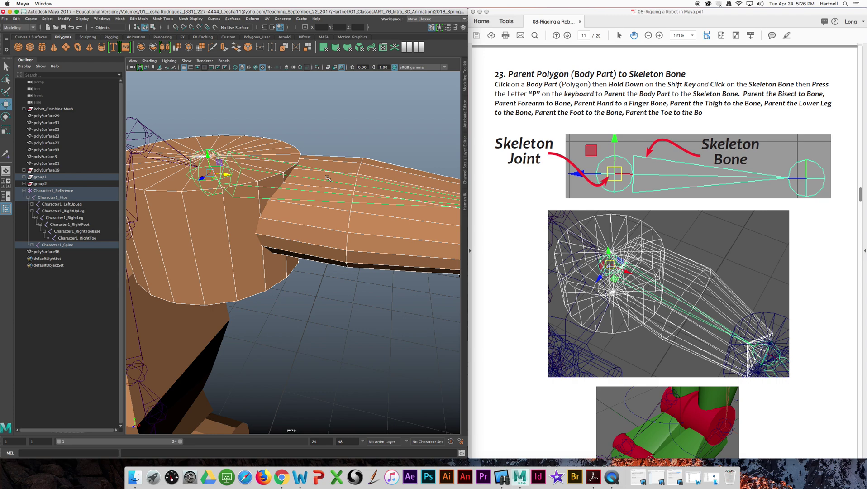
scroll(338, 208, down, 4)
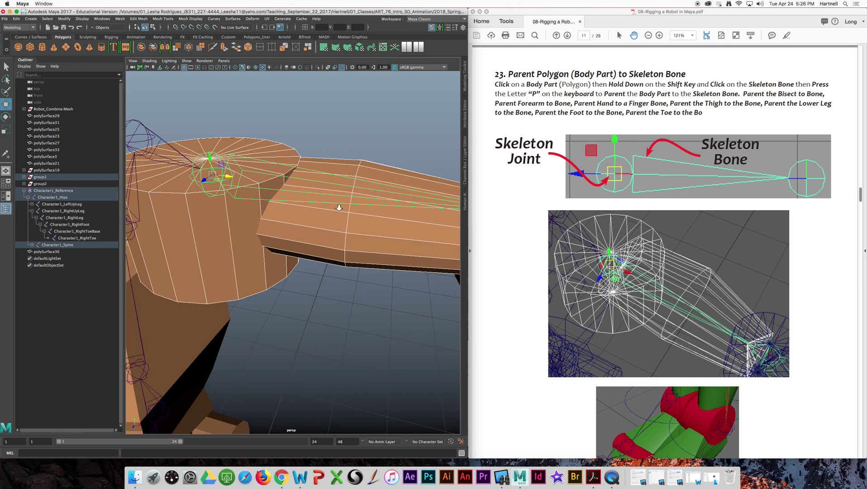
scroll(338, 208, down, 2)
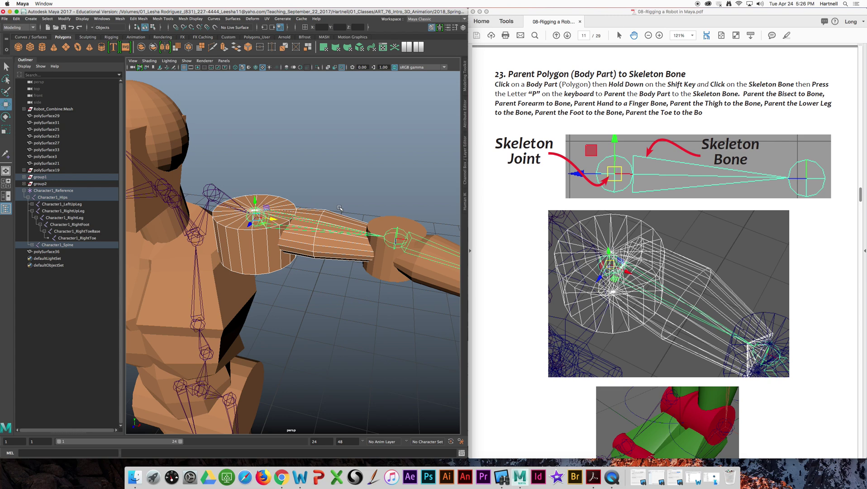
key(p)
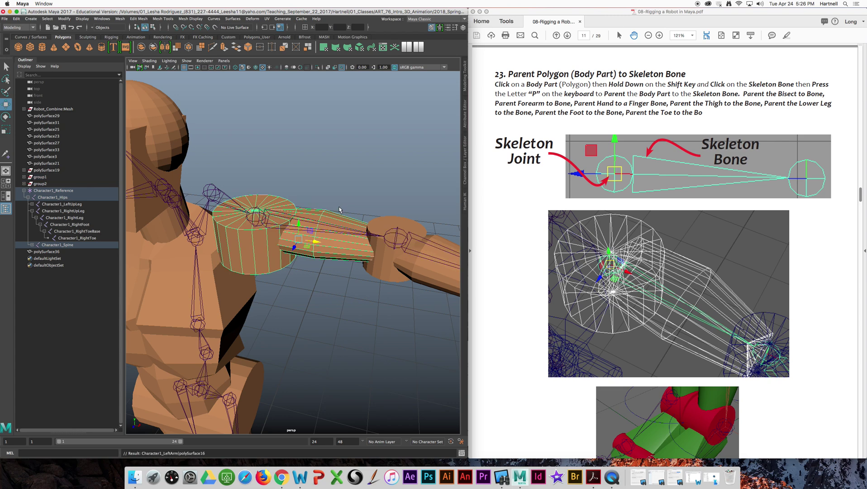
- Parent the left forearm mesh to the forearm bone between the elbow and wrist joints
alt+middle_drag(372, 204, 303, 167)
click(342, 230)
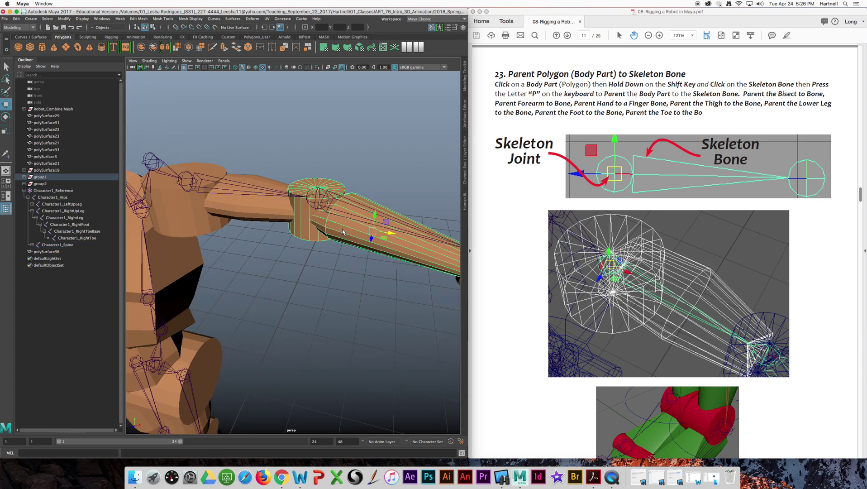
alt+middle_drag(368, 203, 320, 194)
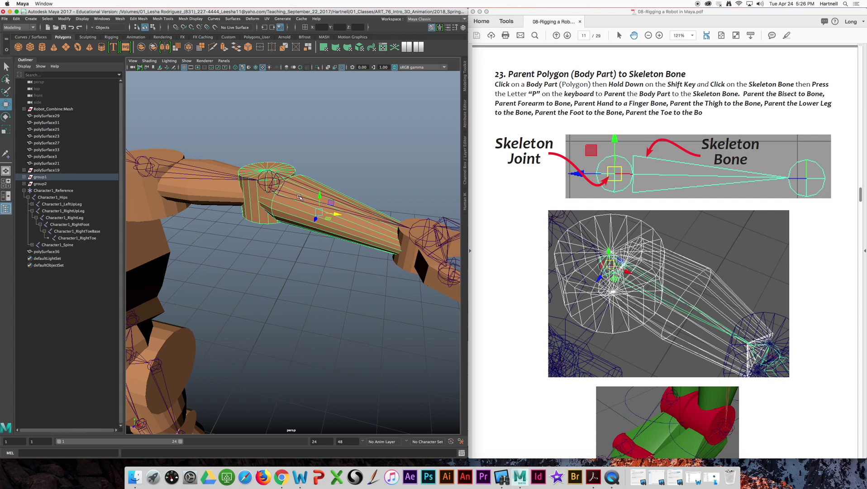
shift+click(298, 197)
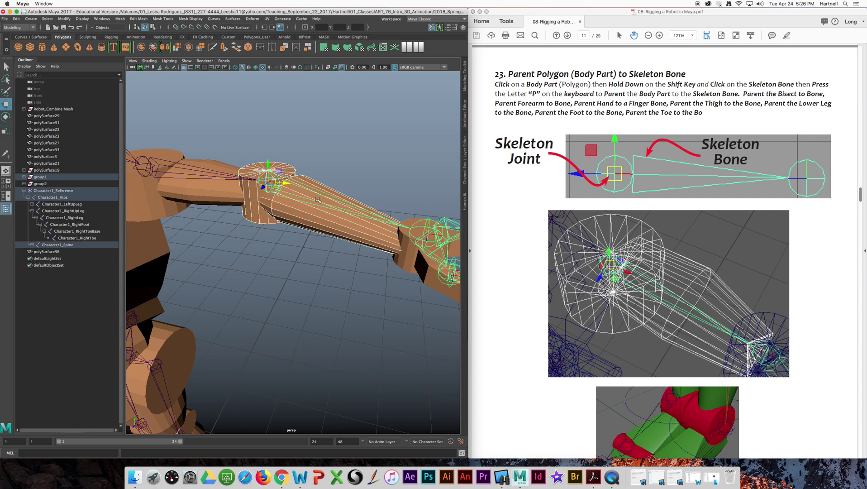
key(p)
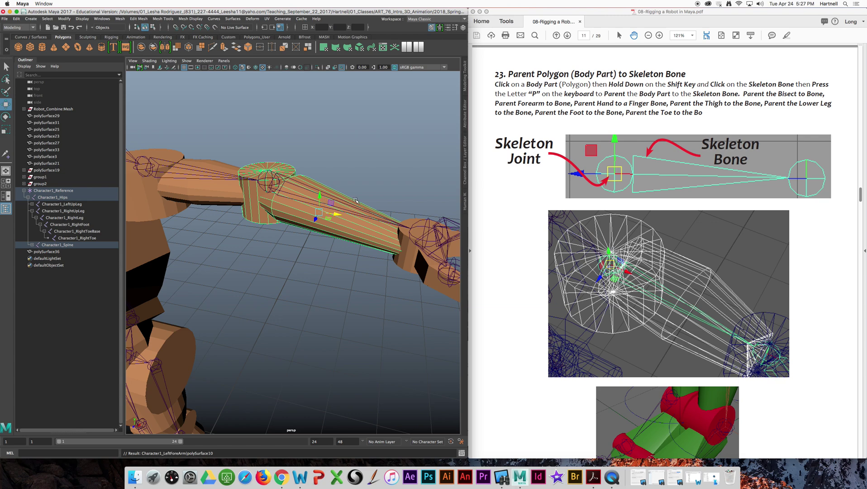
- Parent the left hand mesh group (group1) to the hand bone below the wrist joint
alt+middle_drag(364, 207, 316, 201)
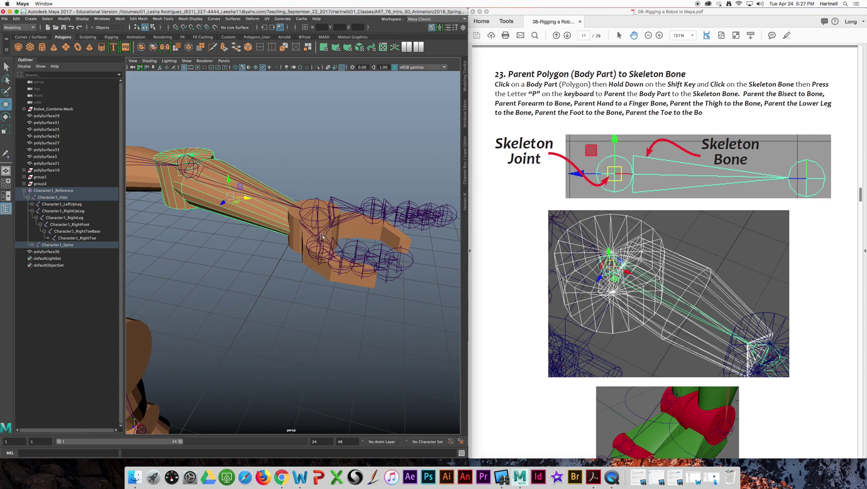
click(297, 243)
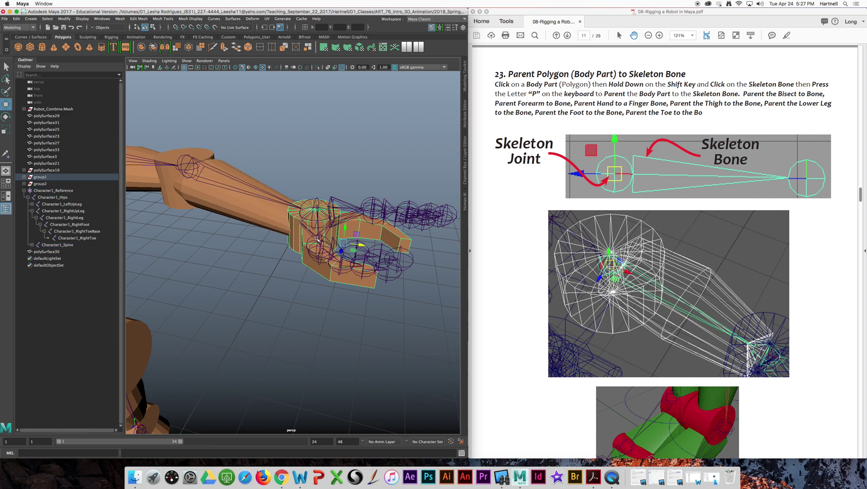
alt+middle_drag(300, 237, 327, 221)
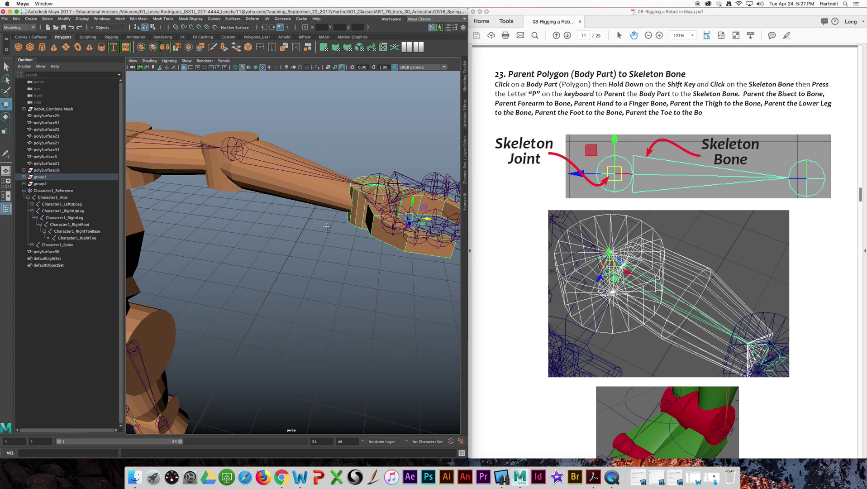
scroll(702, 281, down, 10)
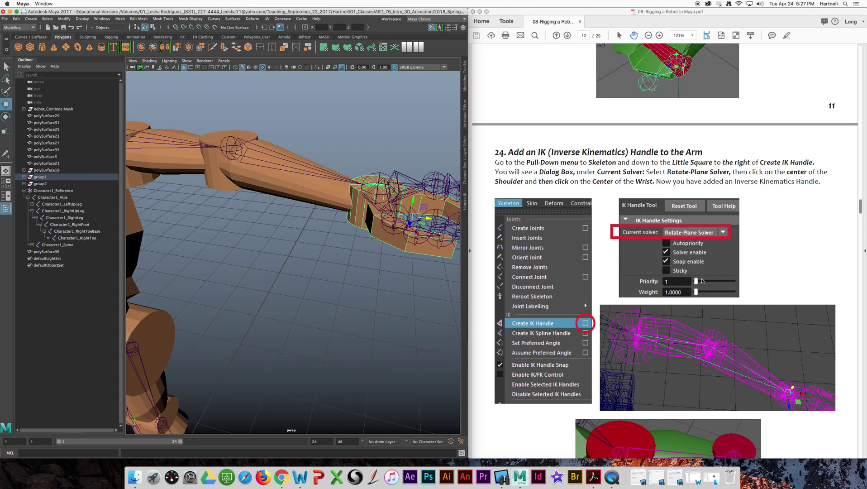
scroll(702, 281, down, 5)
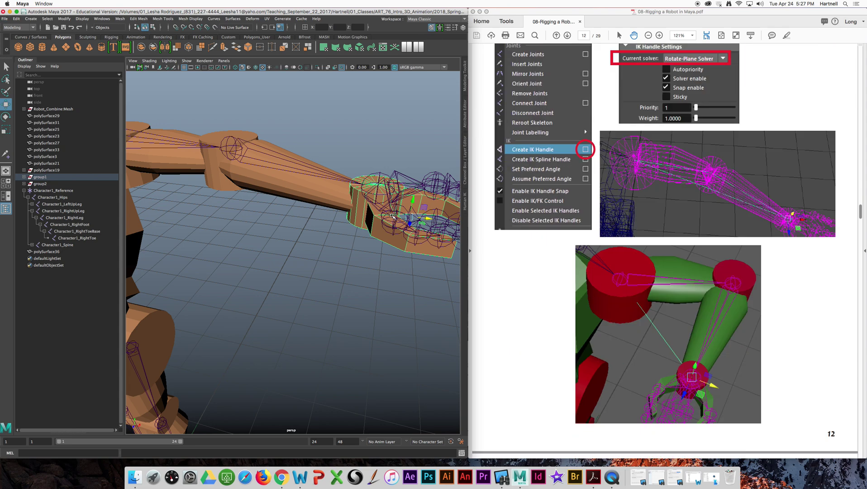
mouse_move(375, 220)
alt+mouse_down()
mouse_move(360, 229)
mouse_move(371, 232)
alt+mouse_up()
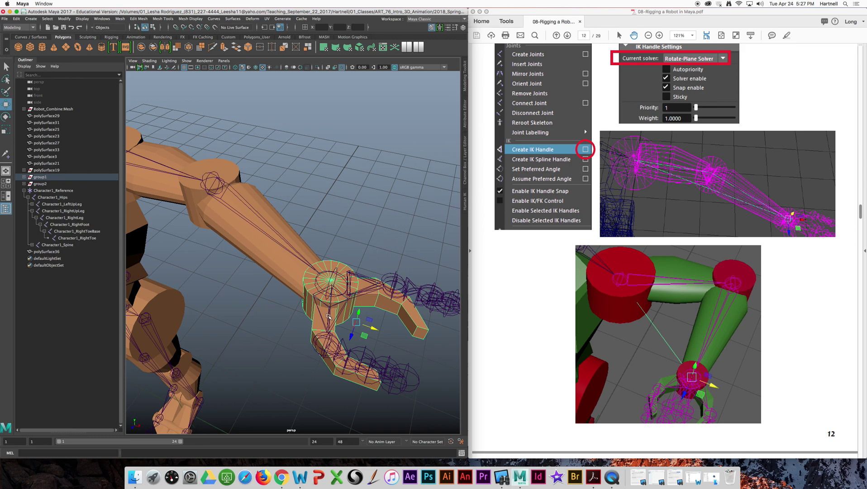
click(329, 316)
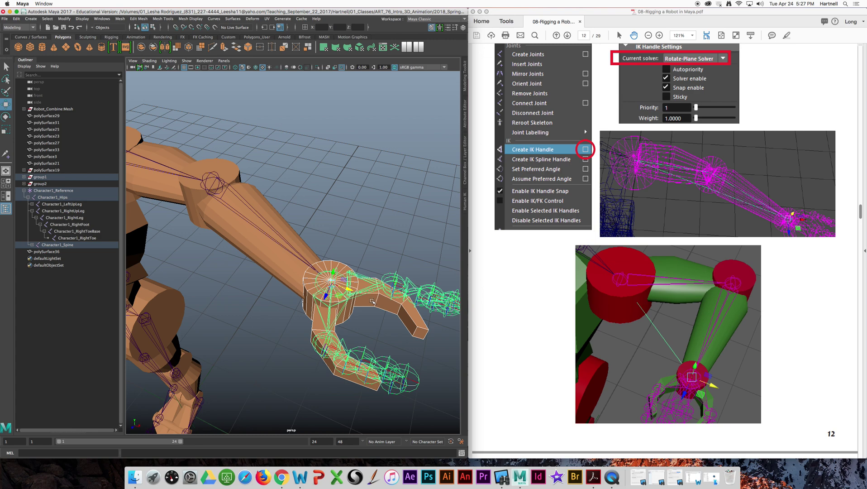
scroll(359, 291, down, 5)
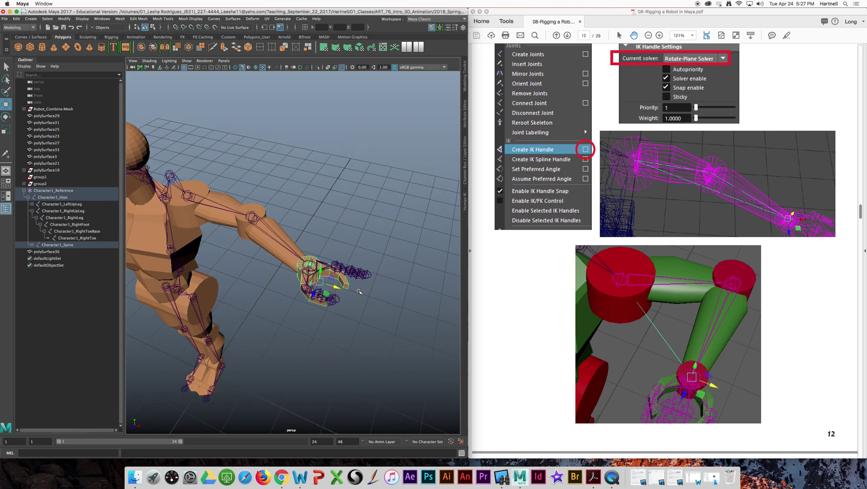
scroll(343, 287, down, 1)
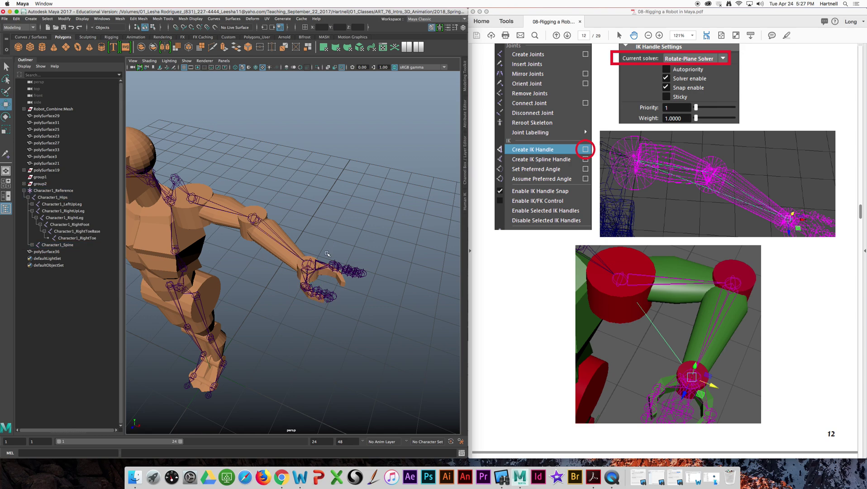
- Try moving the left wrist joint upward to test the parented hand, and undo the move
click(310, 264)
drag(310, 265, 308, 225)
key(ctrl+z)
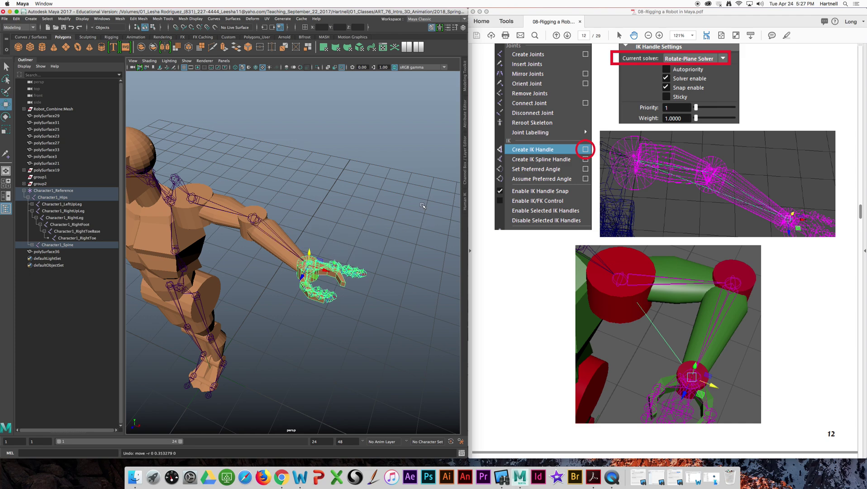
- Bring the left arm into an angled view and switch to the Rigging menu set
alt+drag(280, 202, 299, 195)
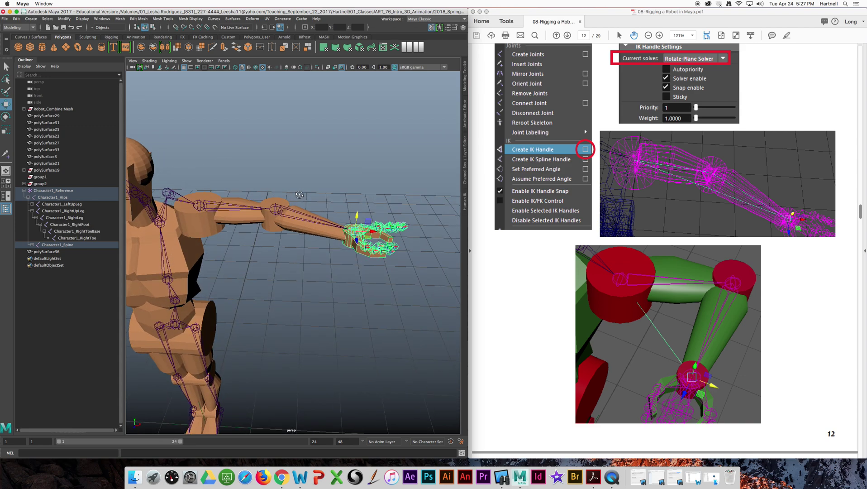
alt+drag(299, 195, 311, 203)
scroll(499, 226, up, 3)
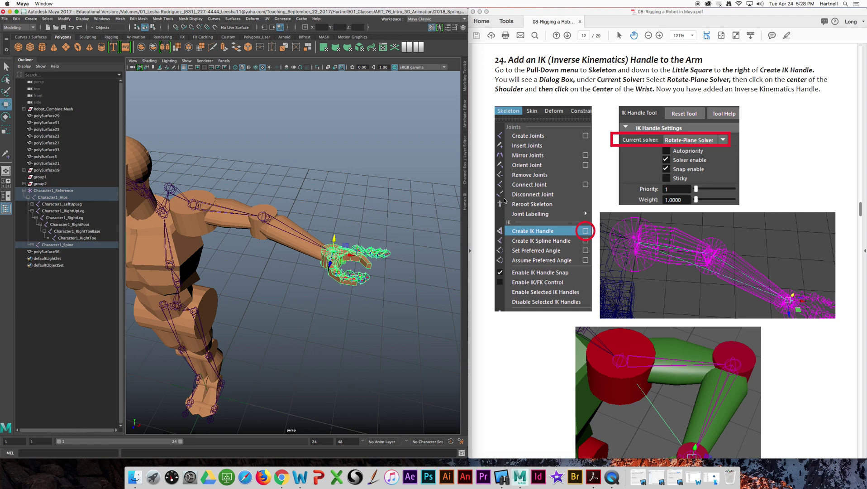
click(18, 27)
click(10, 42)
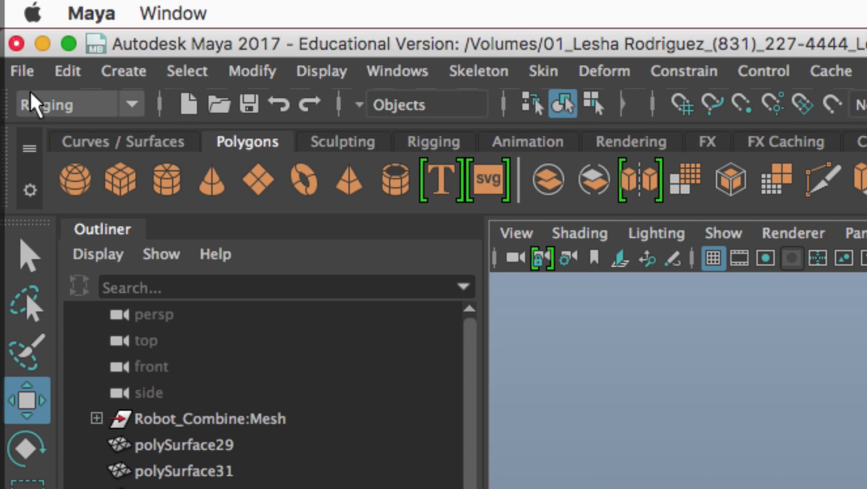
- Set the IK Handle tool's current solver to Rotate-Plane Solver and close its settings
click(474, 71)
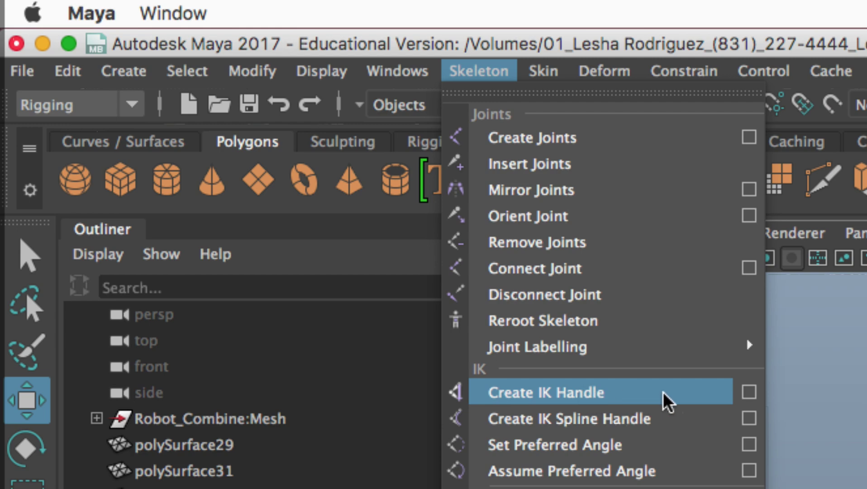
click(750, 392)
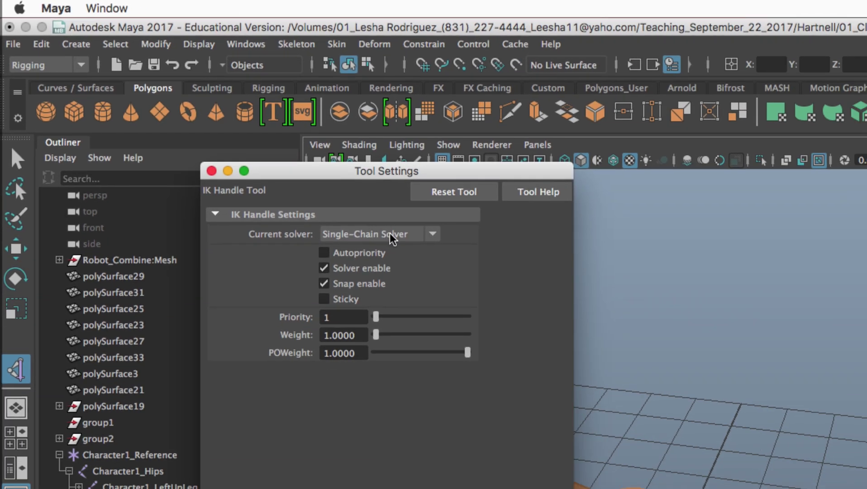
click(393, 236)
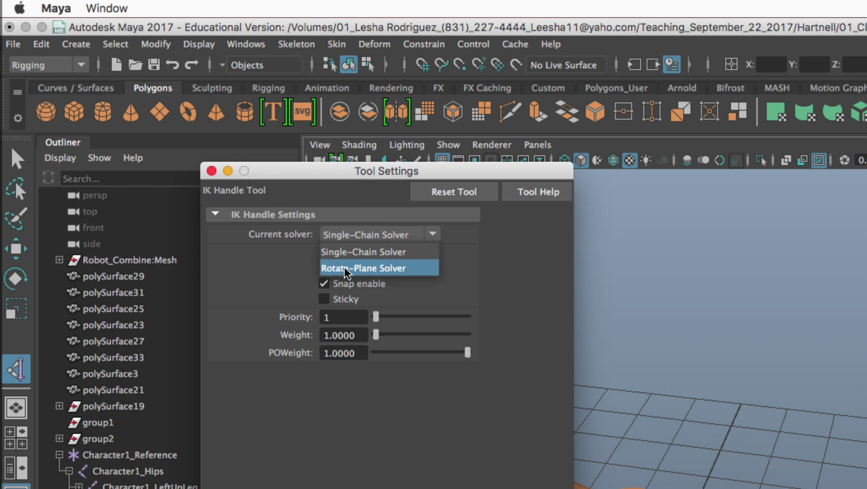
click(362, 270)
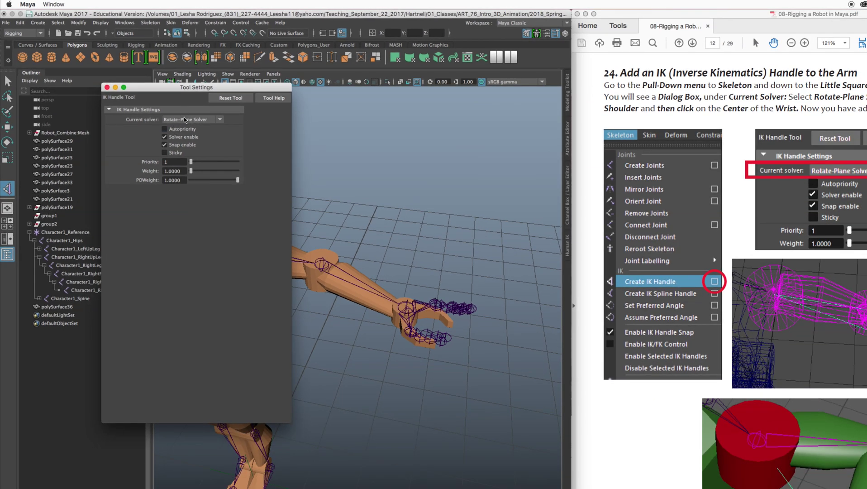
click(183, 120)
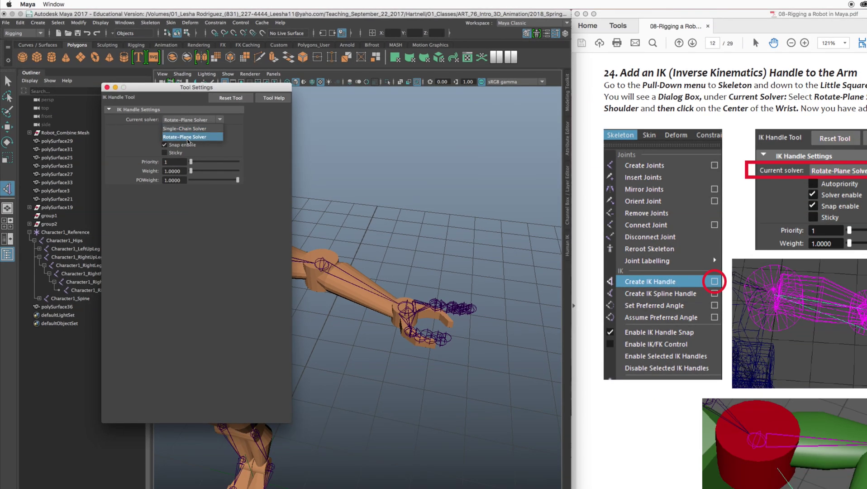
click(190, 138)
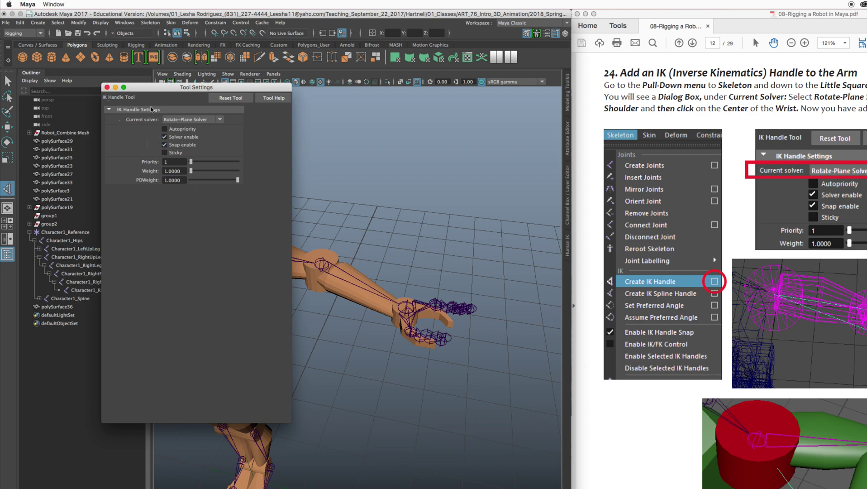
click(107, 87)
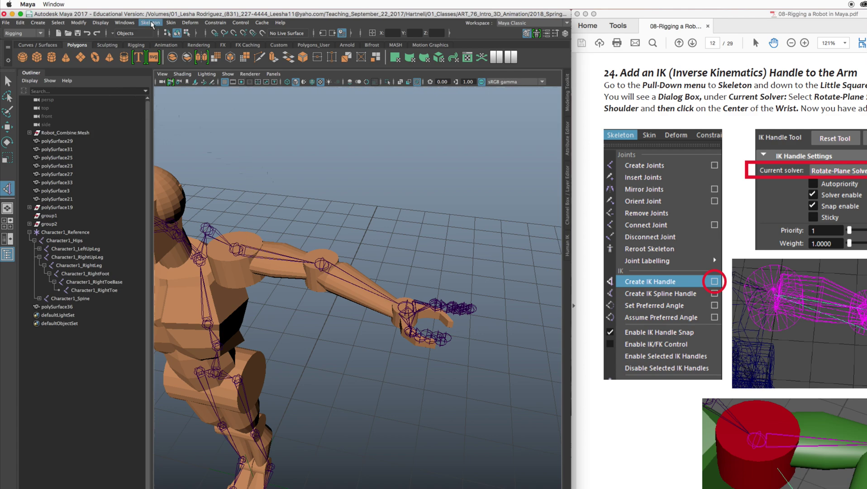
- Start the Create IK Handle tool for the left arm
click(151, 24)
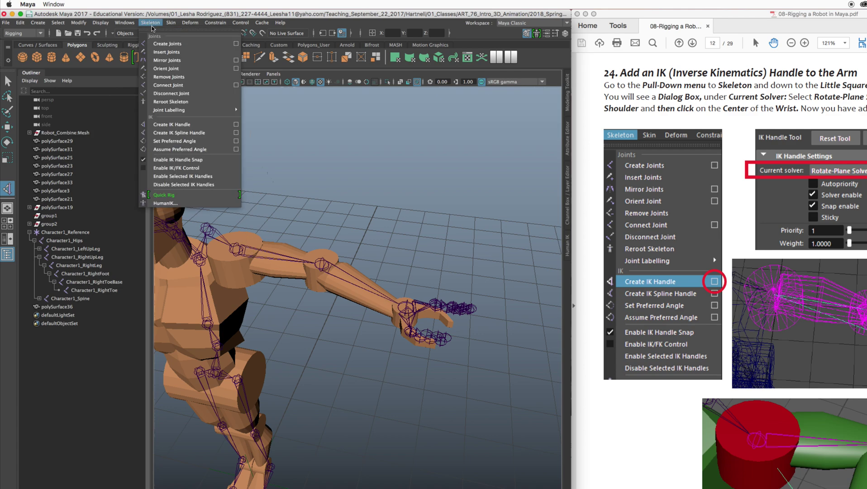
click(176, 127)
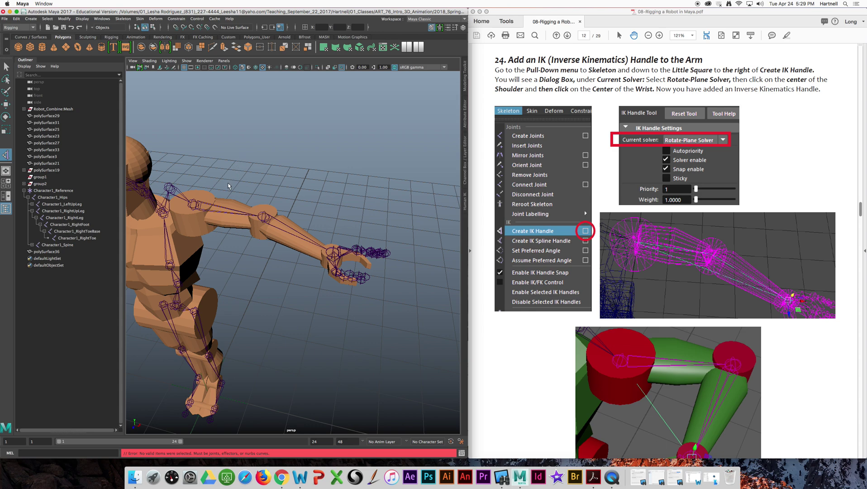
click(234, 167)
click(123, 20)
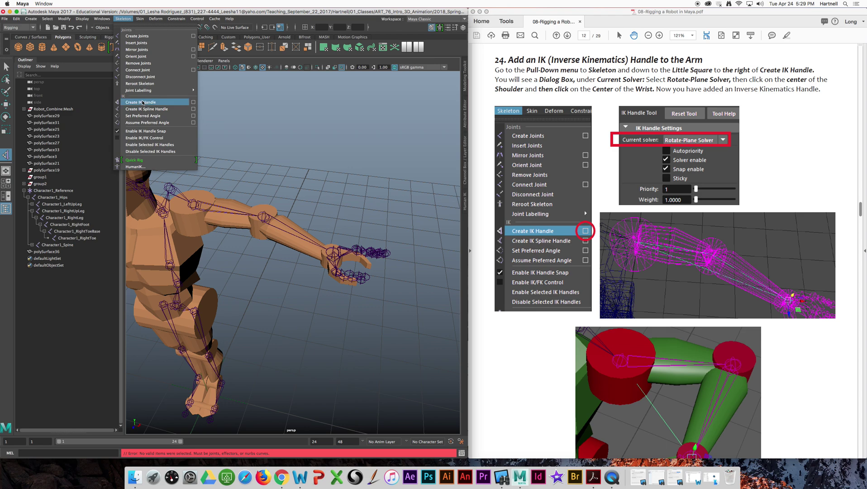
click(142, 103)
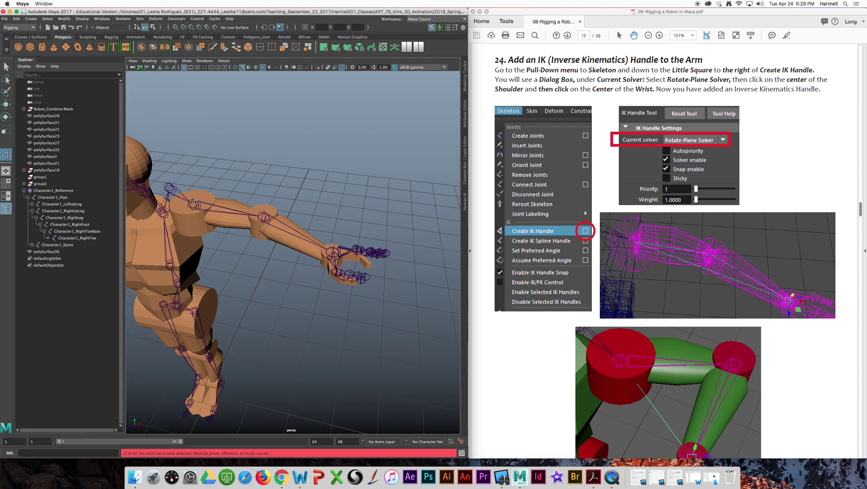